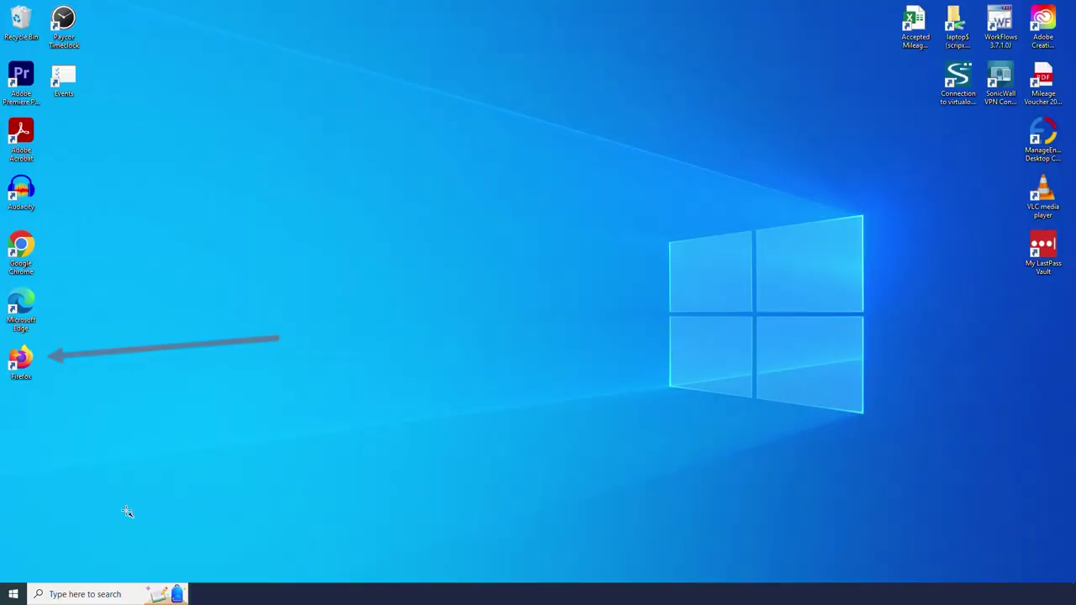
Launch Firefox, search Google for 'pandora', and open the pandora.com result.
double_click(21, 360)
click(275, 36)
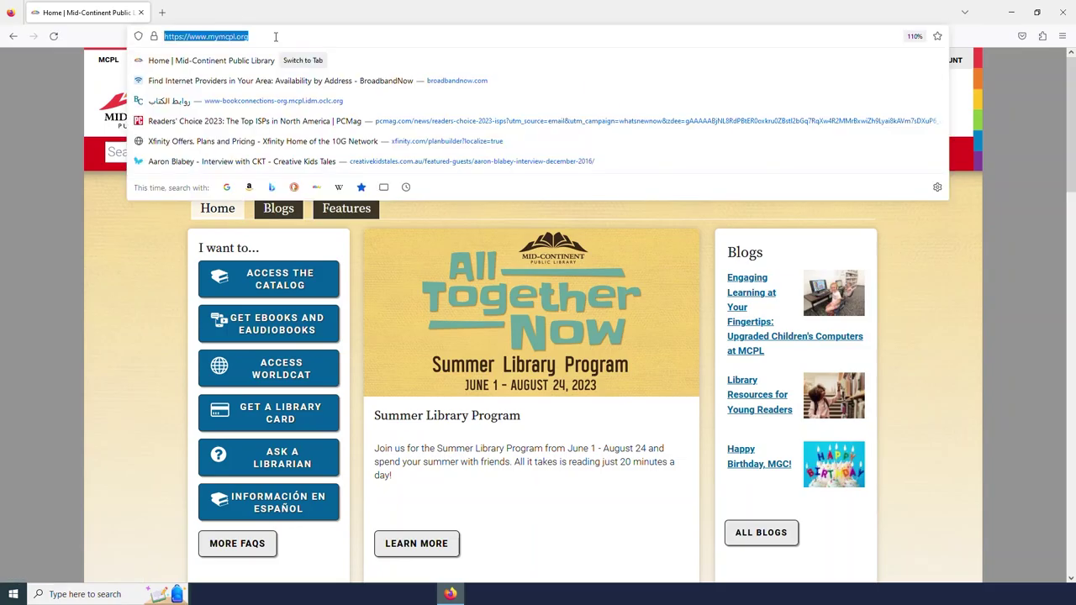
text(pandora)
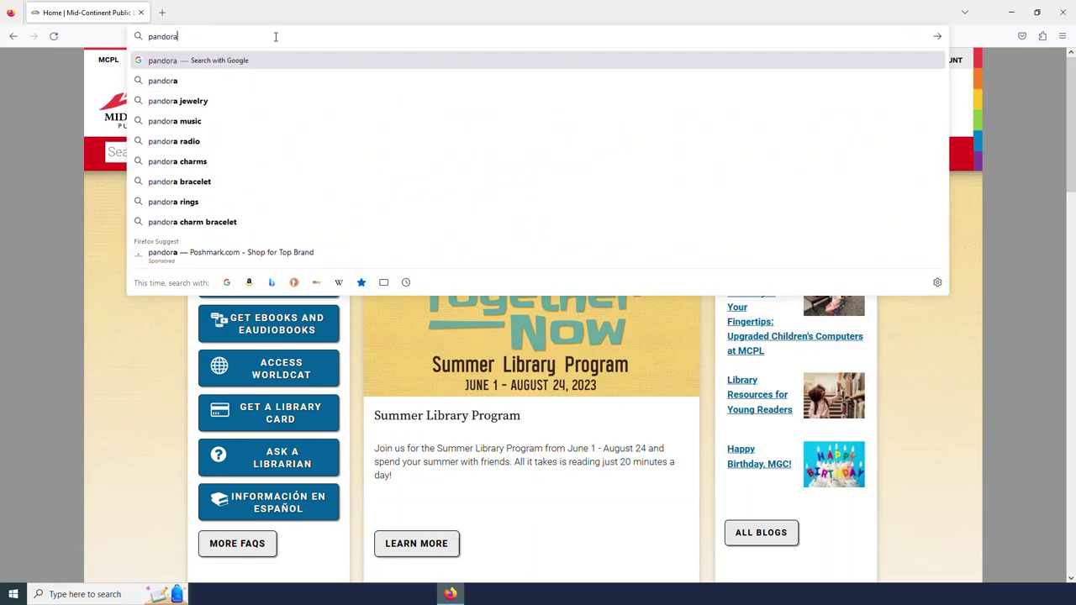
key(Return)
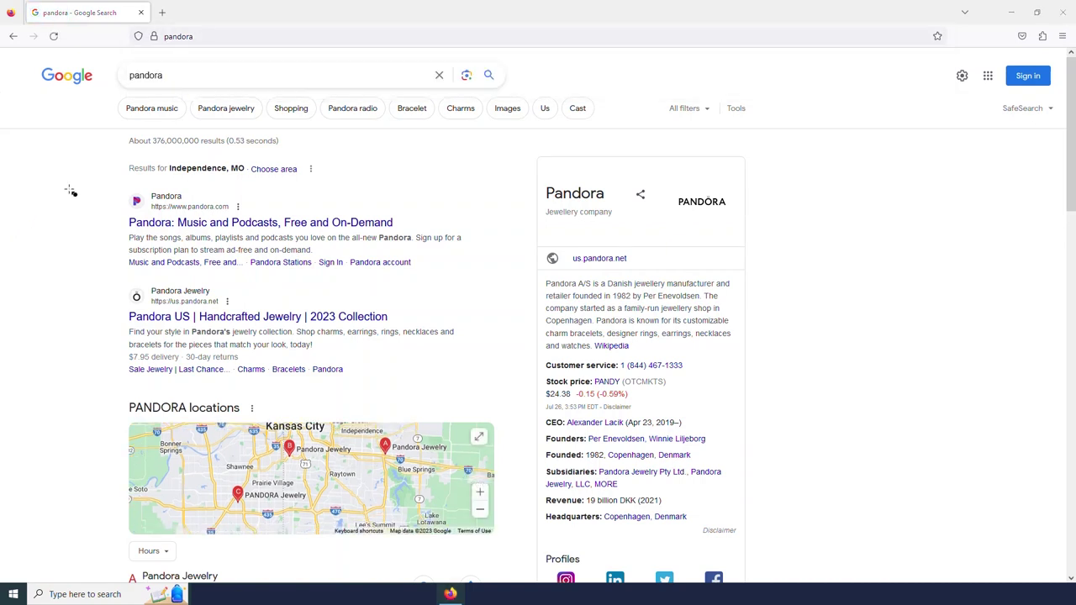
mouse_move(105, 176)
mouse_down()
mouse_move(404, 272)
mouse_move(478, 283)
mouse_up()
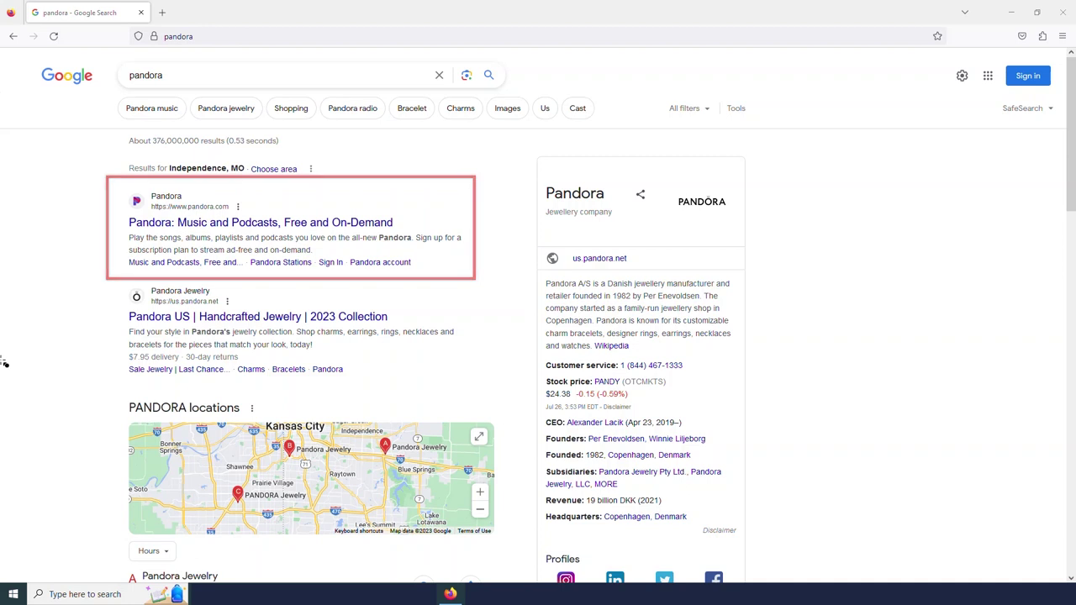
click(168, 222)
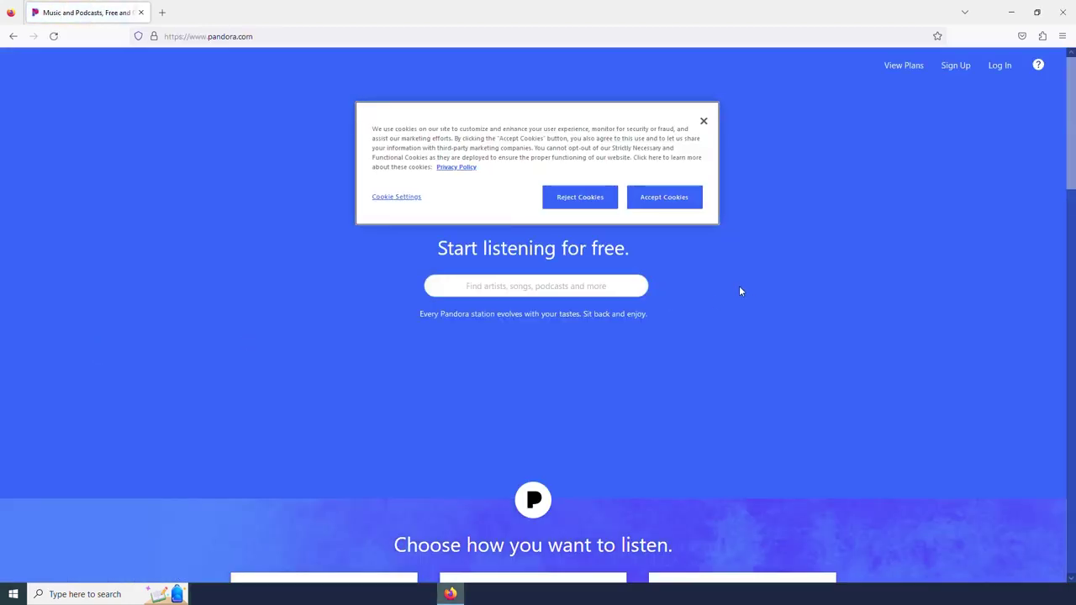
Accept Pandora's cookies and search for 'The Monkees'.
click(669, 204)
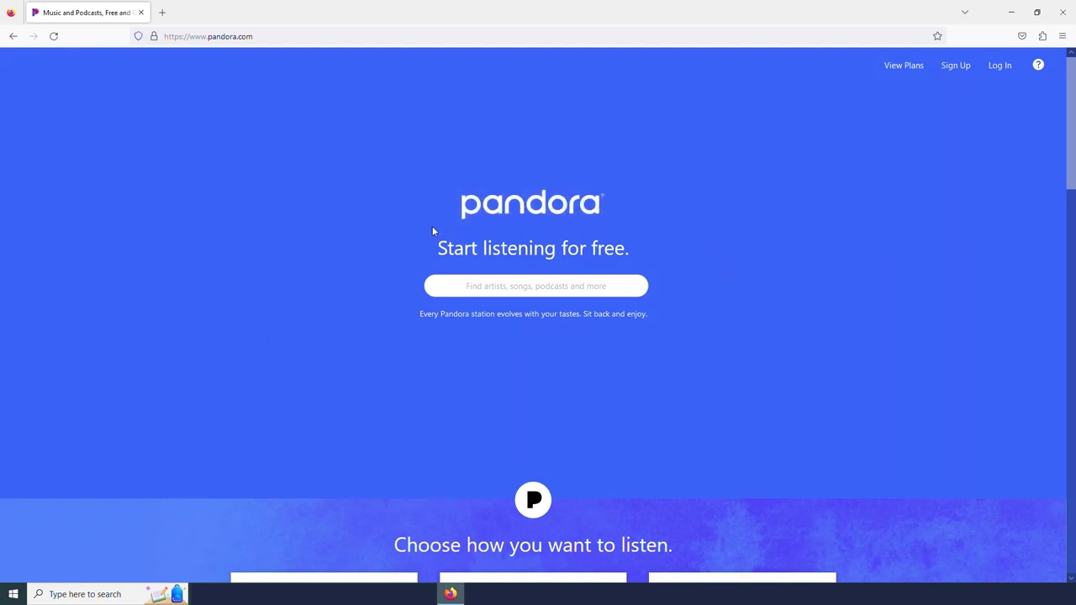
click(594, 287)
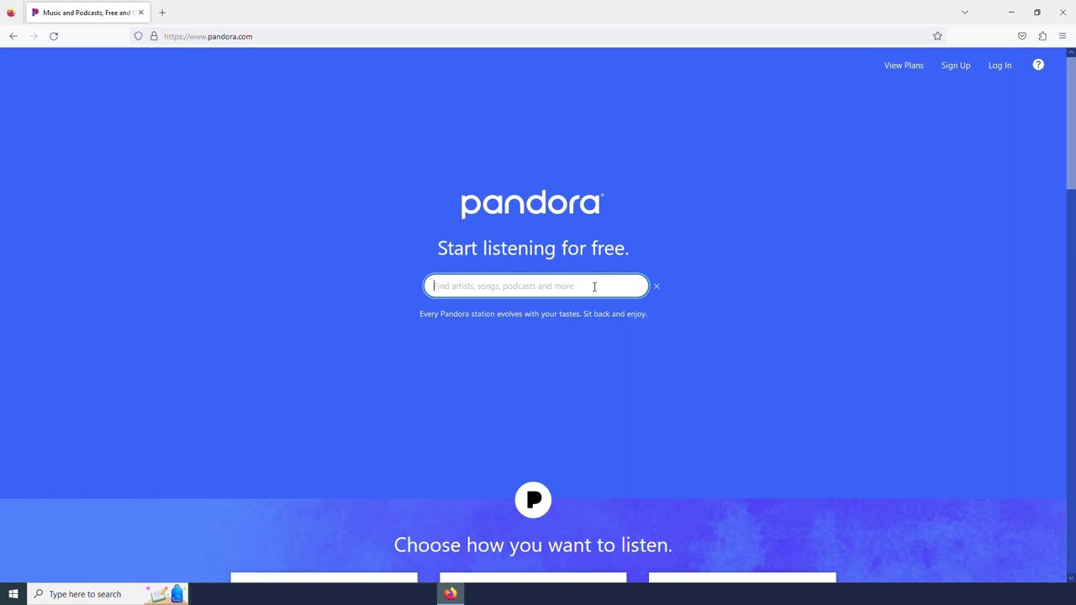
text(The)
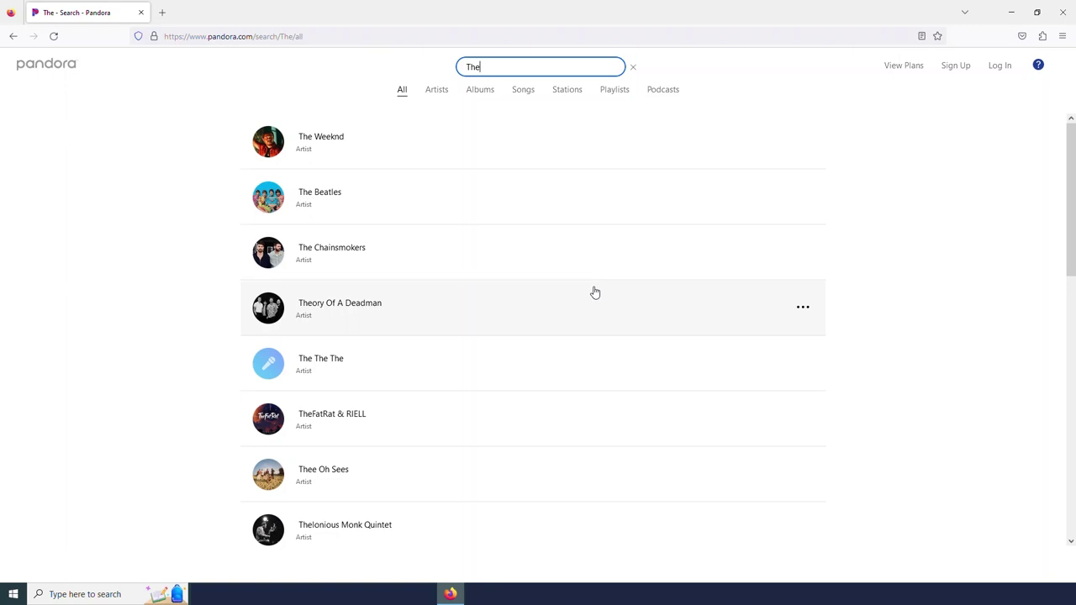
text(B)
key(BackSpace)
text(M)
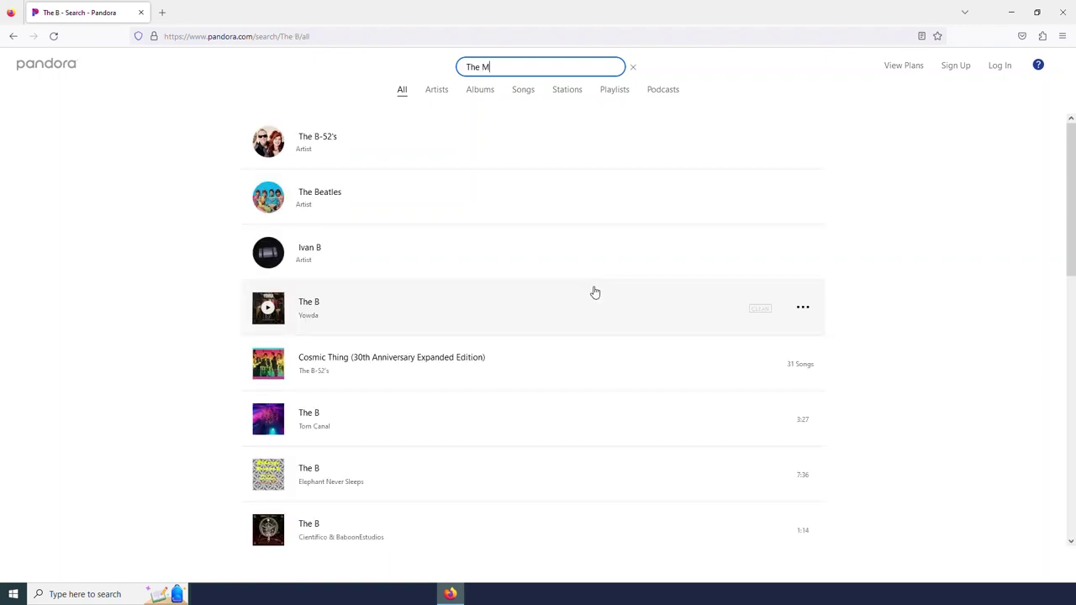
text(onkees)
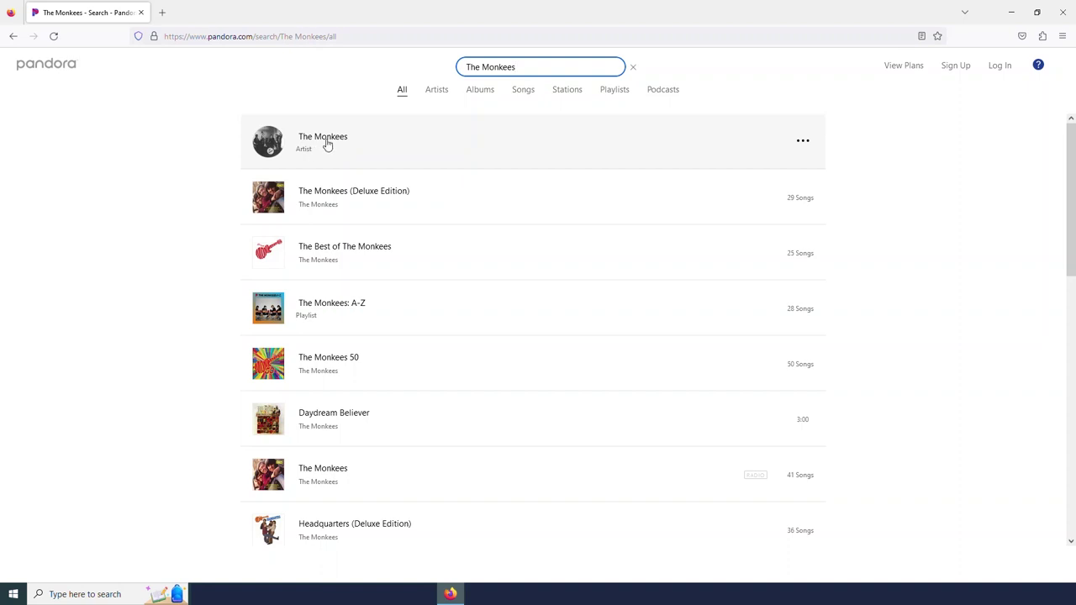
drag(136, 181, 250, 148)
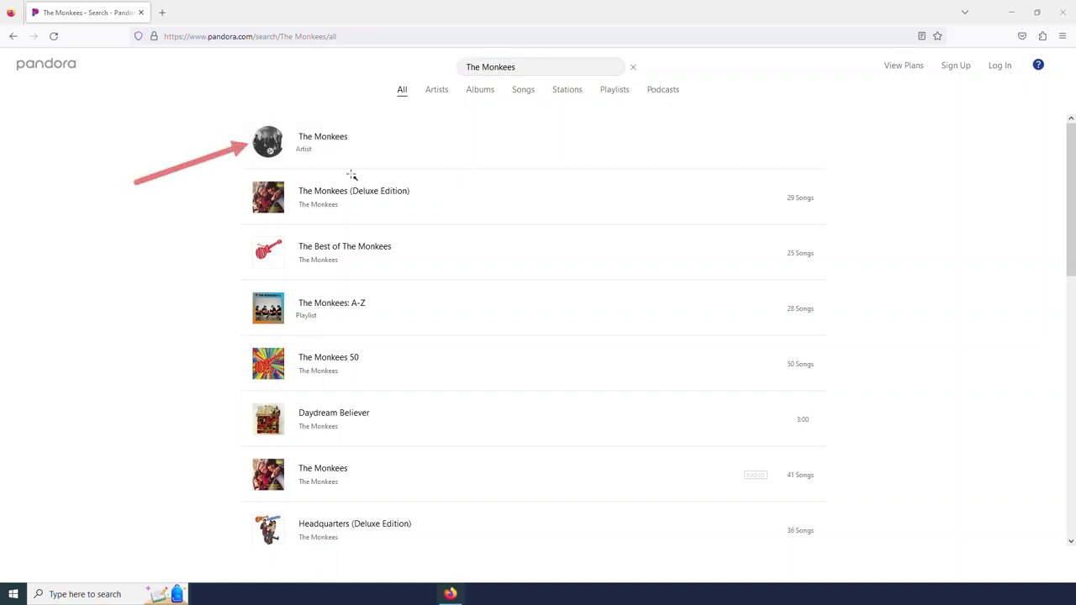
Open The Monkees artist entry from the search results.
drag(383, 149, 314, 149)
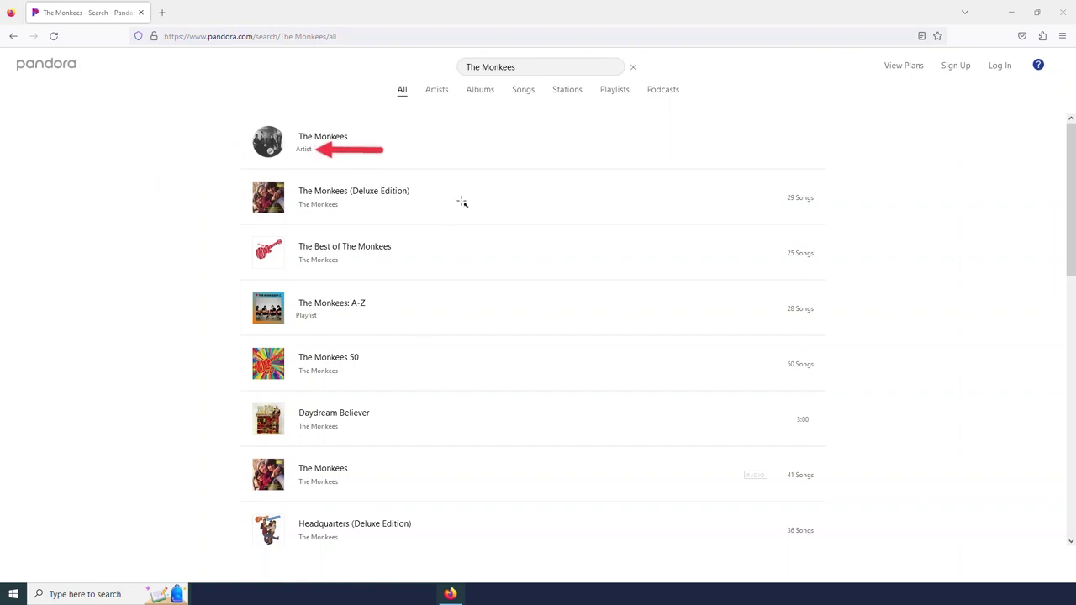
drag(485, 202, 366, 202)
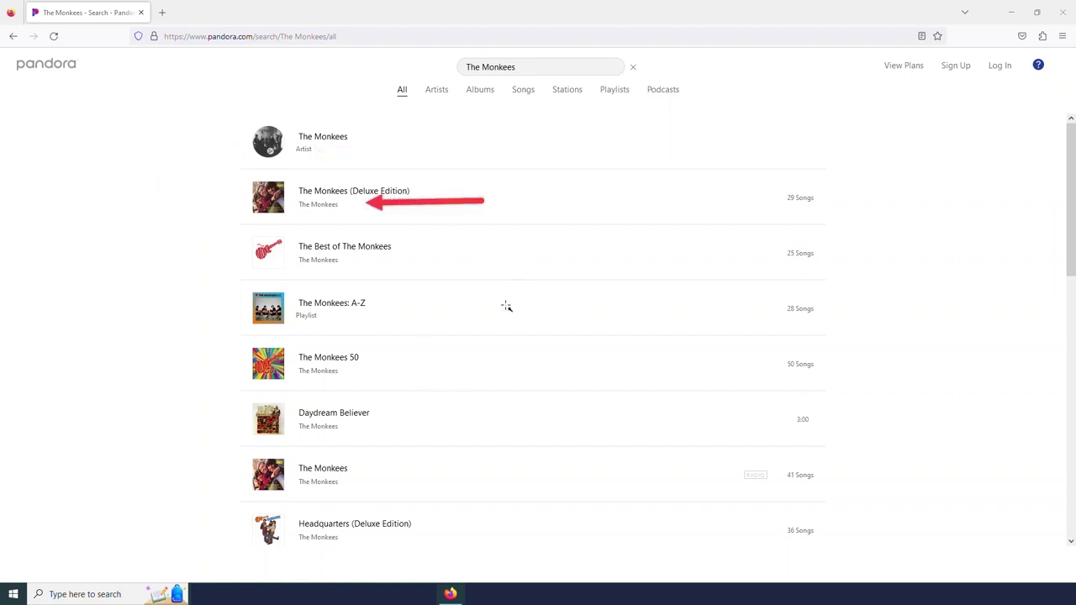
drag(511, 250, 403, 252)
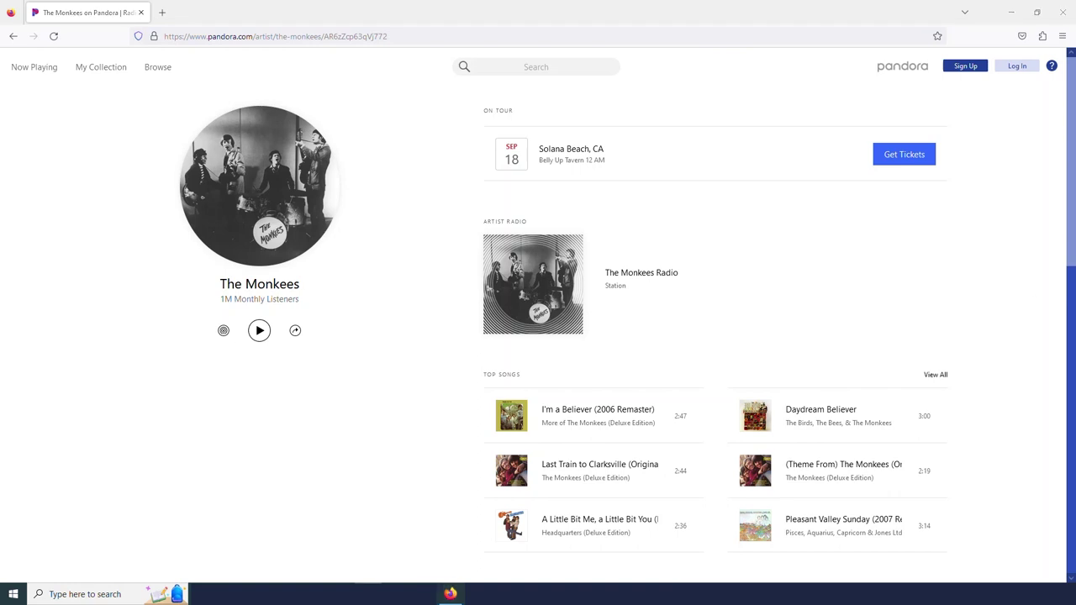
Try playing The Monkees' top songs, complete the free sign-up form, and return signed in.
click(260, 333)
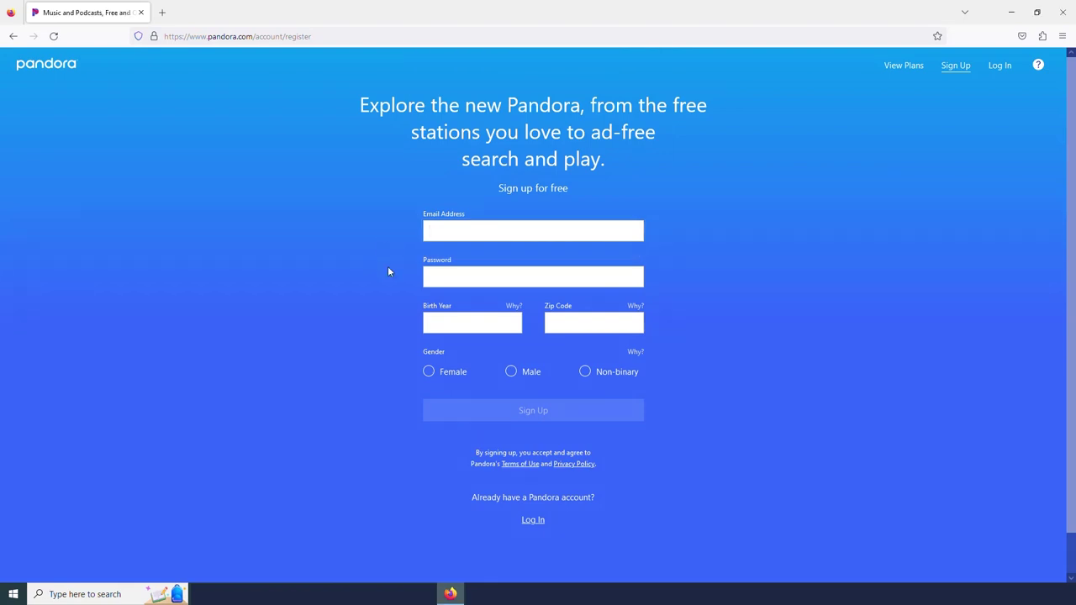
mouse_move(412, 205)
mouse_down()
mouse_move(517, 235)
mouse_move(426, 217)
mouse_up()
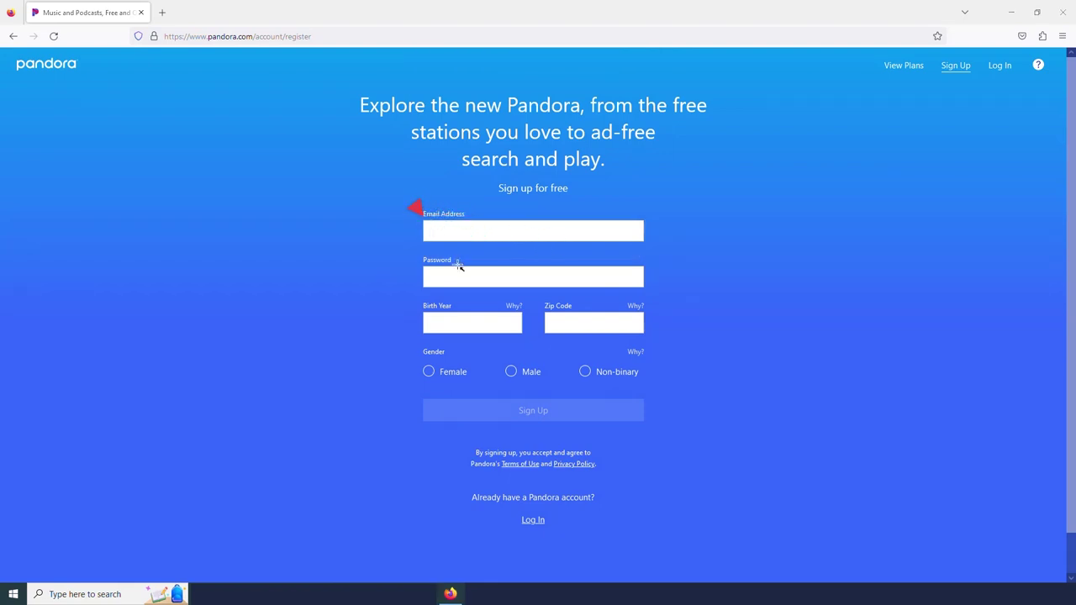
key(ctrl+z)
mouse_move(415, 207)
mouse_down()
mouse_move(489, 235)
mouse_move(649, 248)
mouse_up()
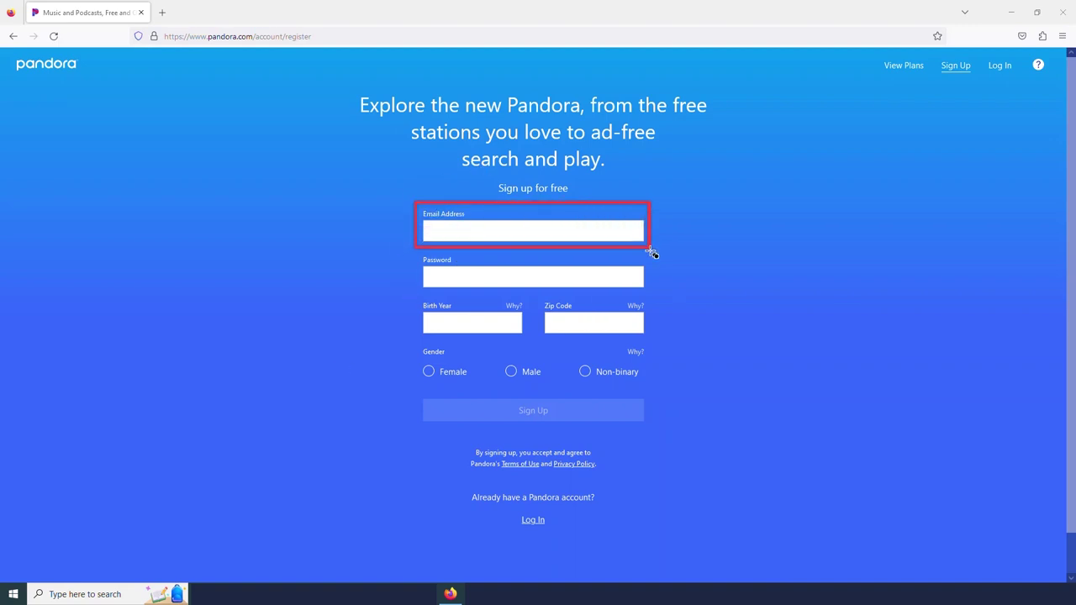
mouse_move(415, 253)
mouse_down()
mouse_move(595, 295)
mouse_move(653, 295)
mouse_up()
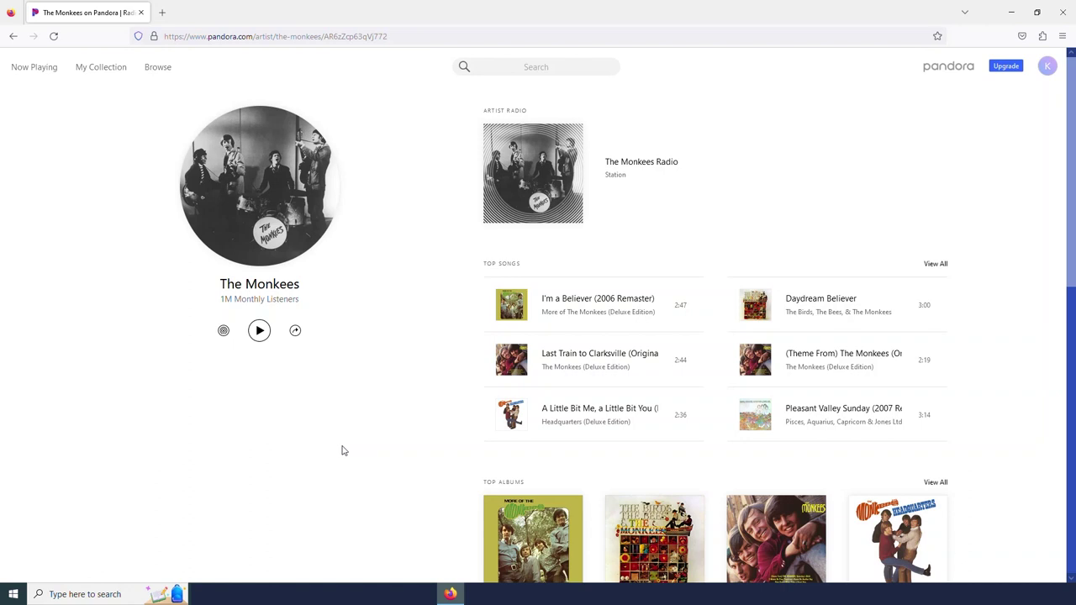
Play The Monkees' top songs after watching an ad, then pause I'm a Believer.
key(ctrl+2)
drag(324, 428, 267, 349)
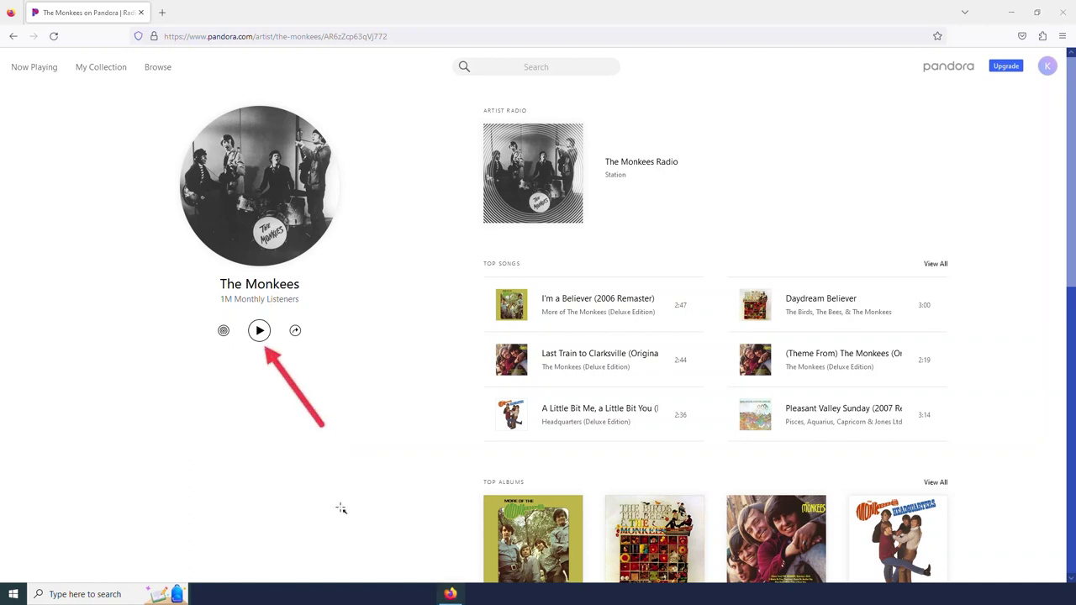
click(258, 331)
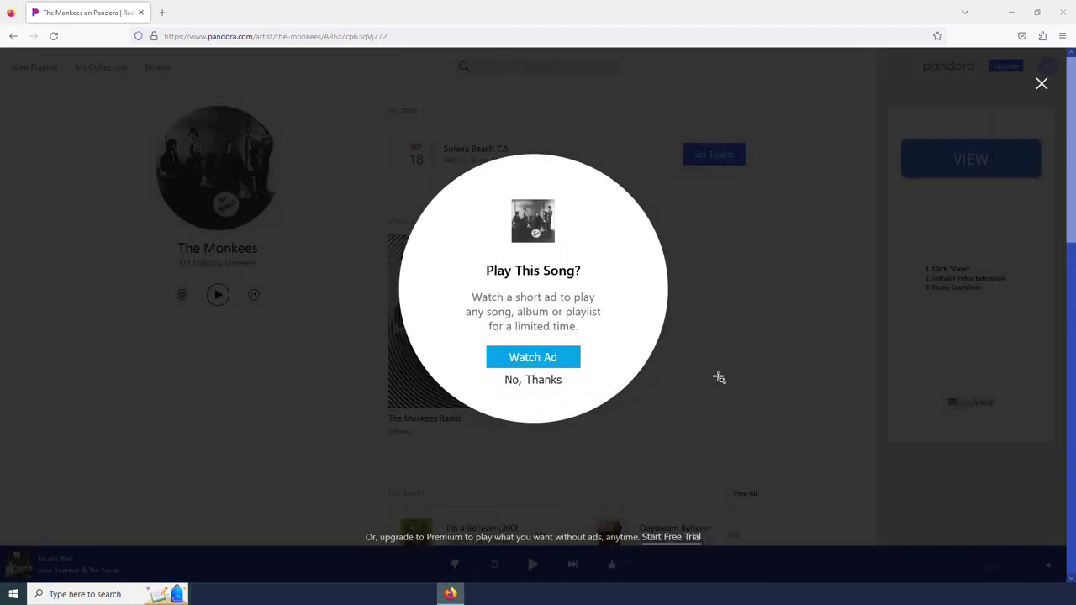
drag(685, 363, 598, 362)
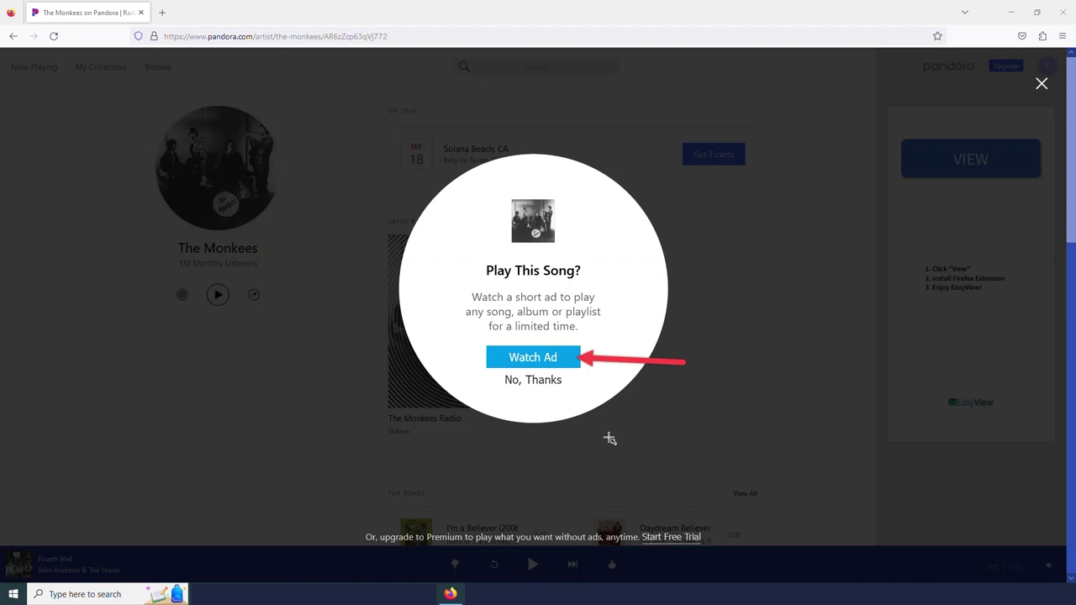
click(542, 359)
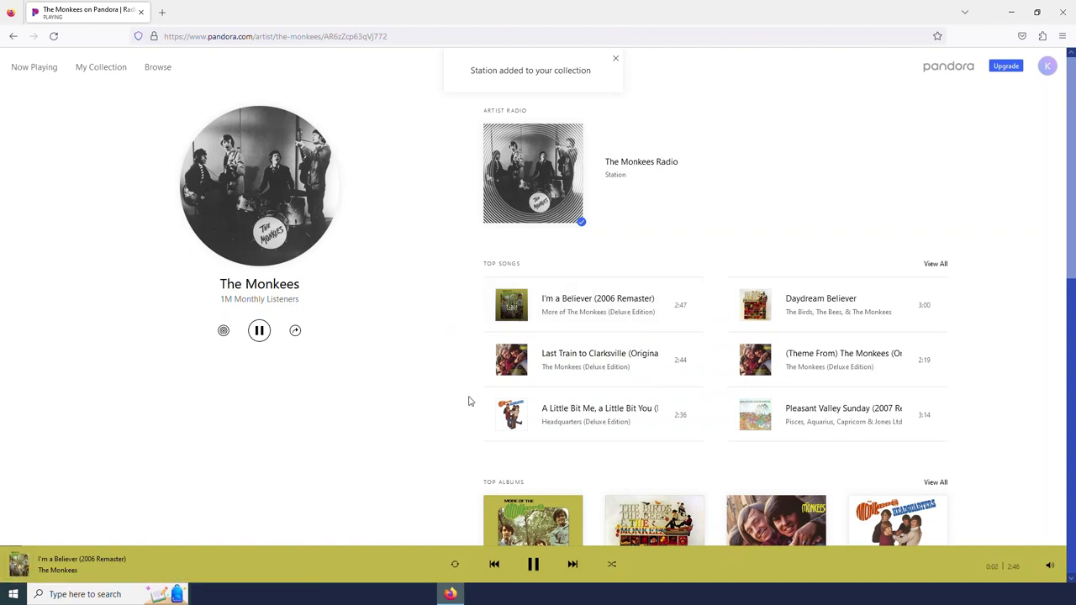
key(space)
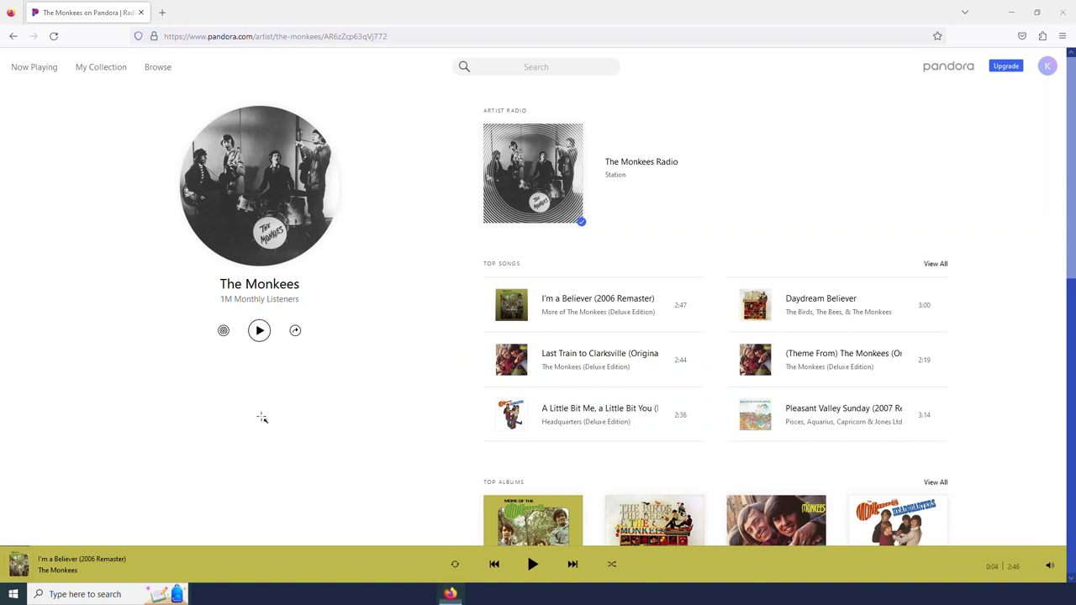
Restart the track, skip to Last Train to Clarksville, pause, then list all Monkees songs.
drag(94, 388, 72, 552)
drag(518, 553, 538, 576)
drag(445, 554, 467, 576)
click(454, 564)
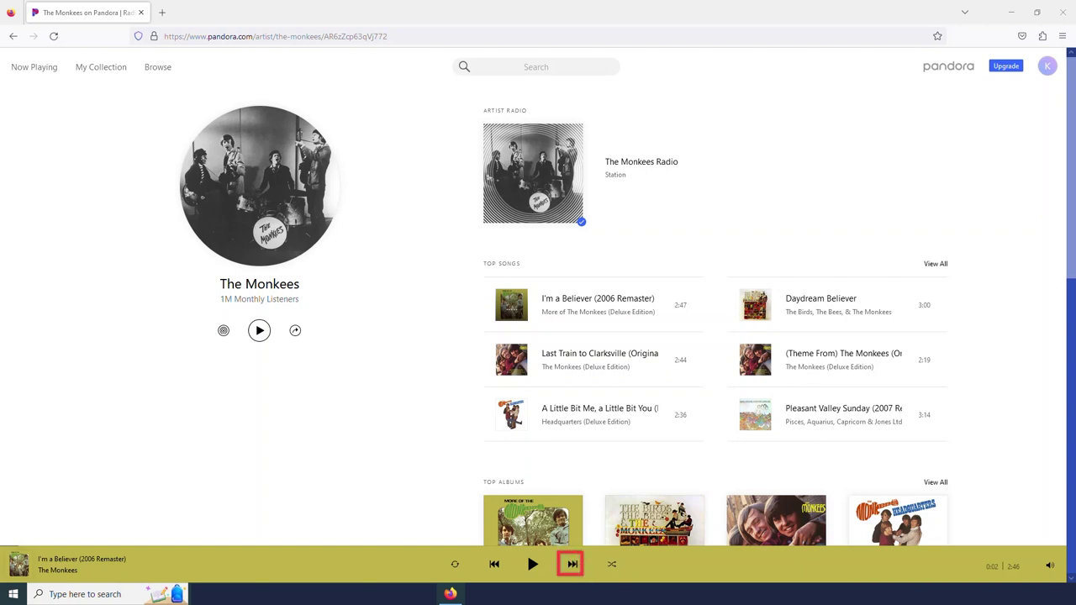
click(572, 564)
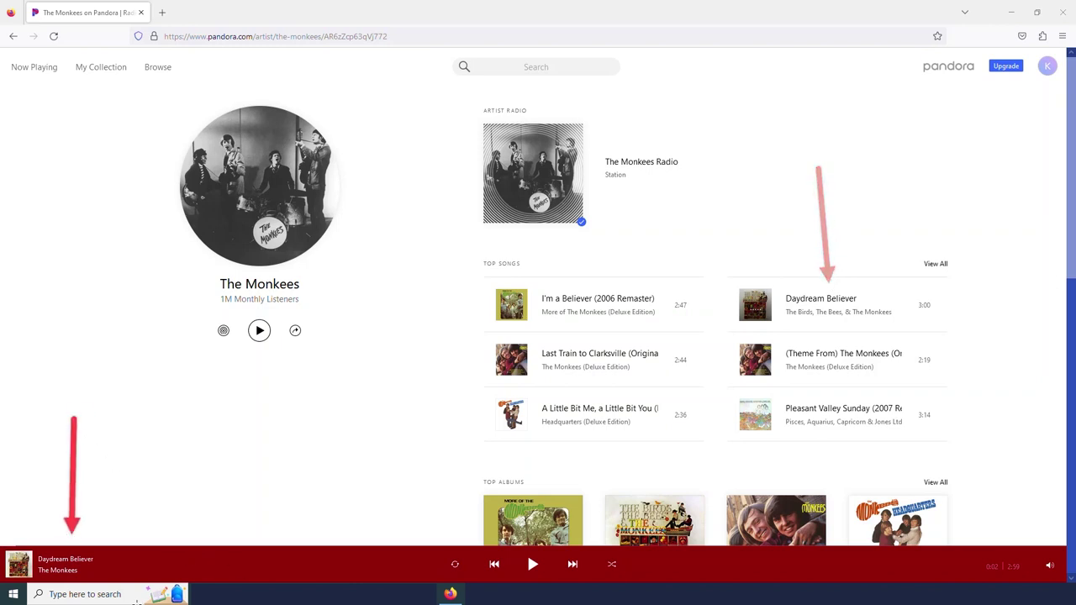
click(576, 566)
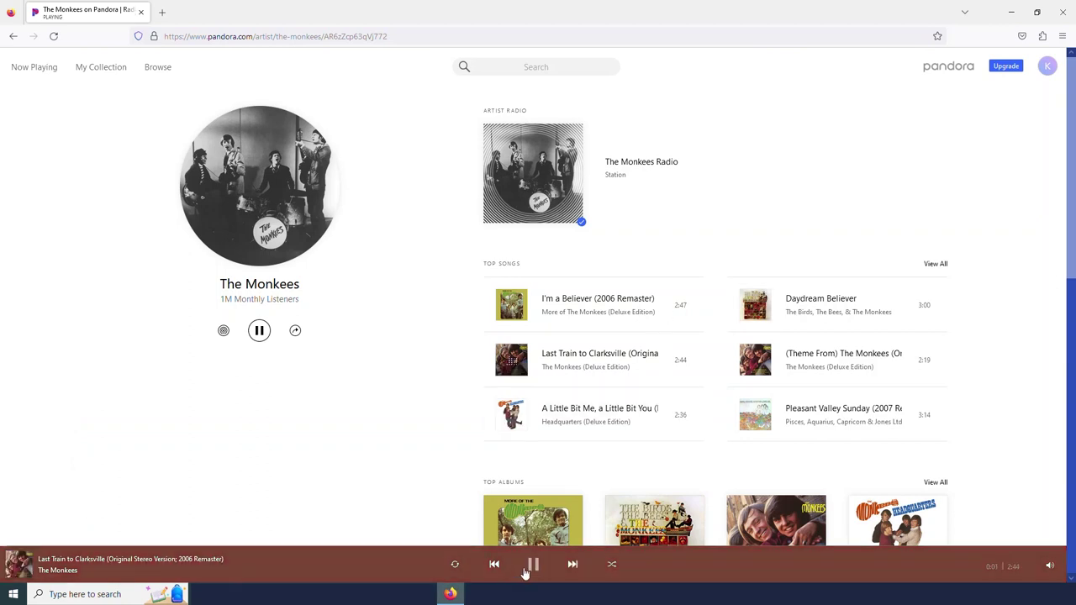
click(529, 569)
click(610, 564)
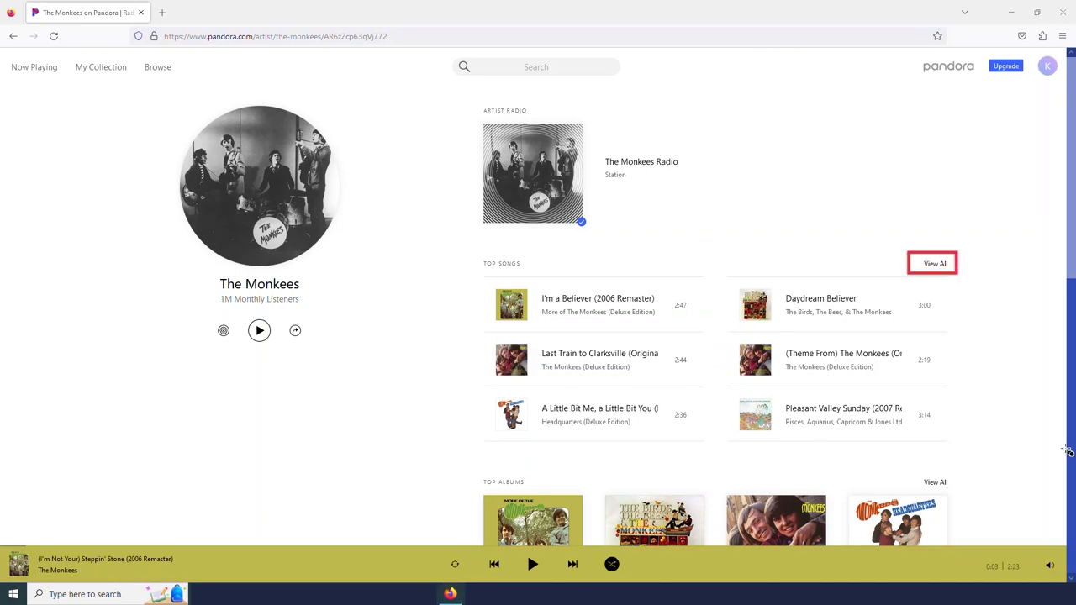
click(945, 266)
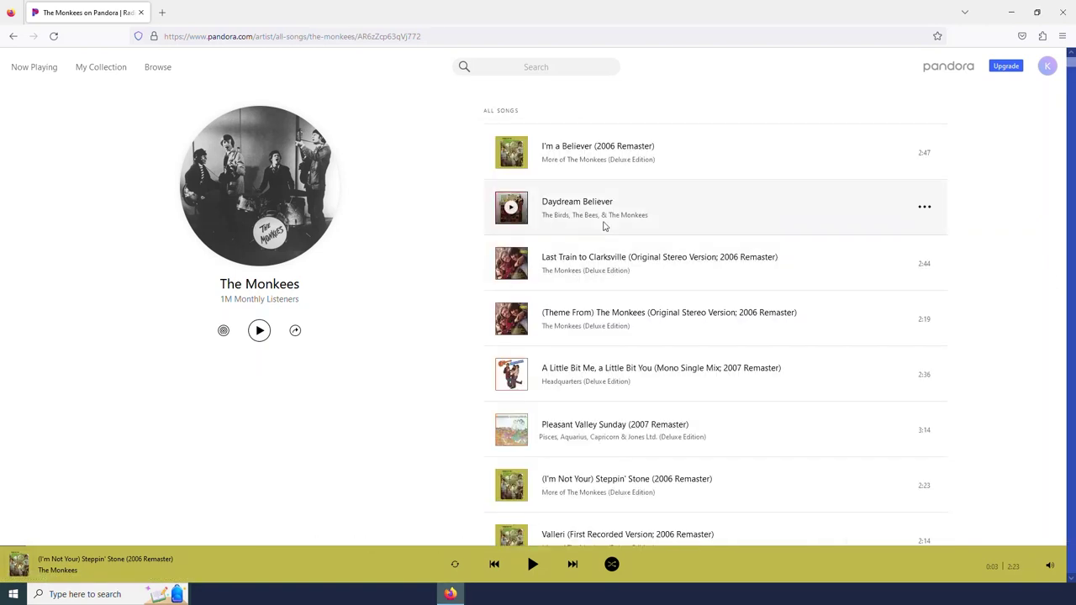
Return to the artist overview, view all albums, and open More of The Monkees (Deluxe Edition).
key(alt+Left)
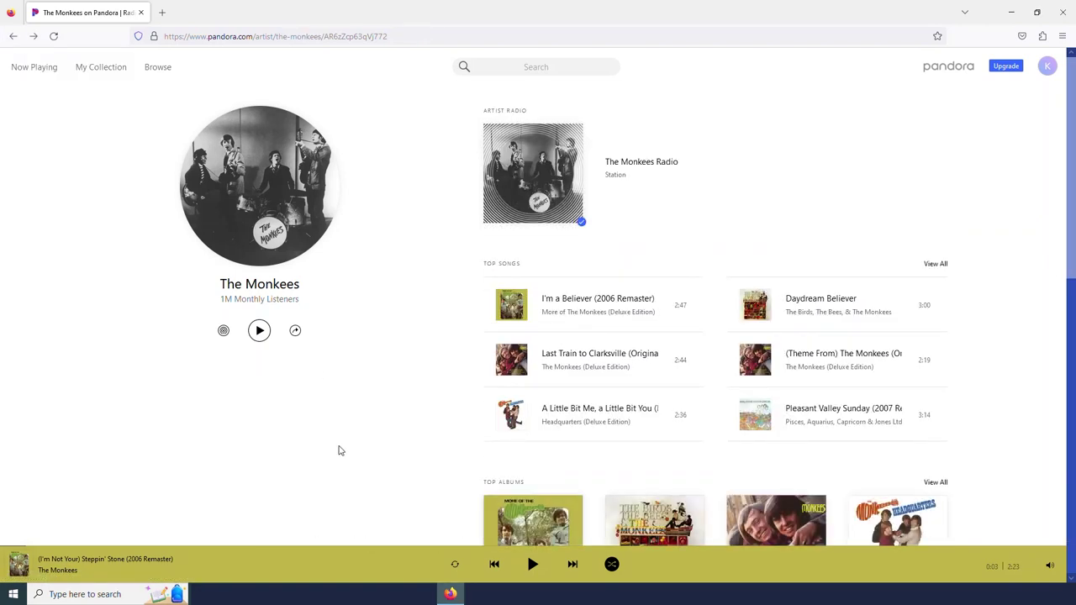
scroll(753, 295, down, 3)
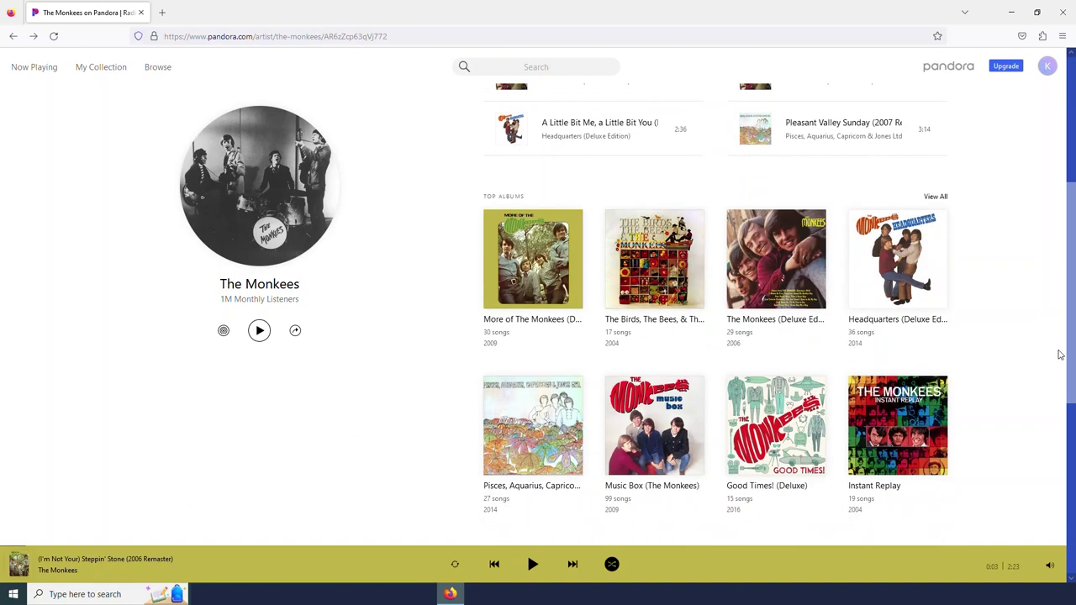
scroll(1032, 258, up, 2)
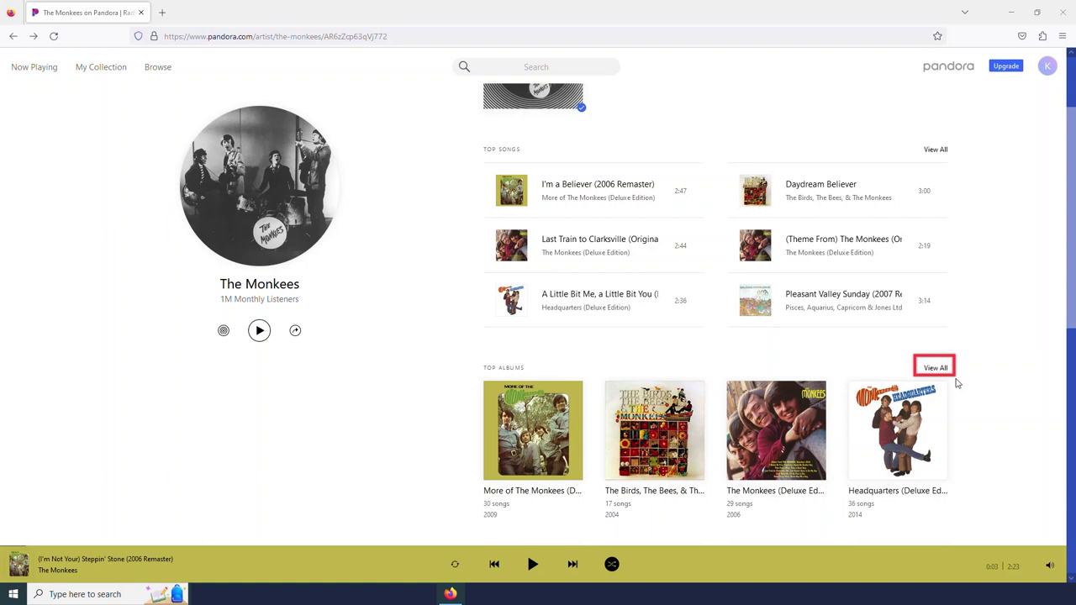
click(936, 368)
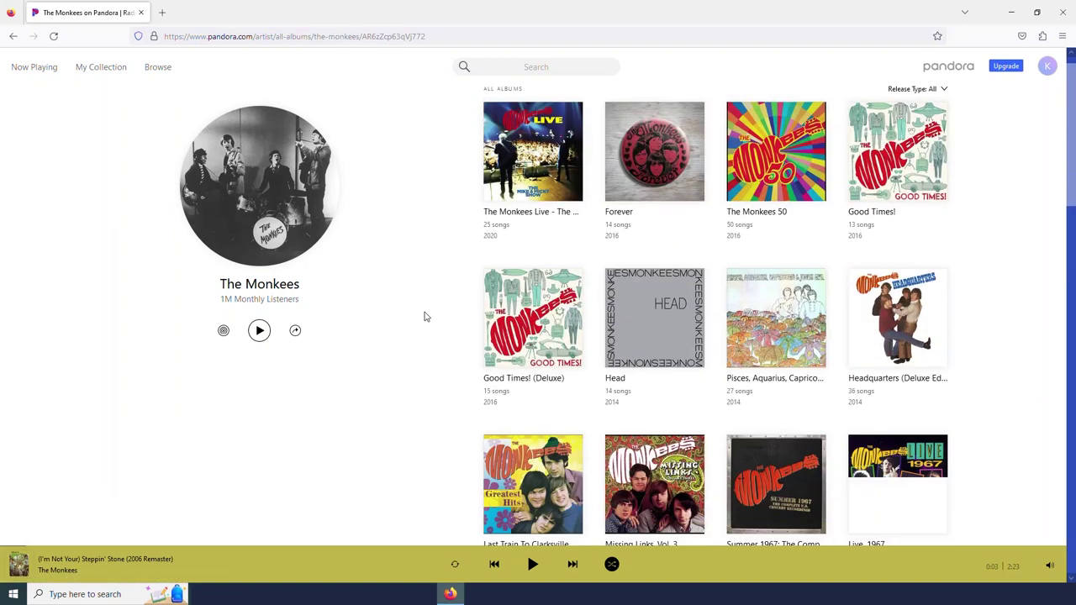
scroll(424, 316, down, 1)
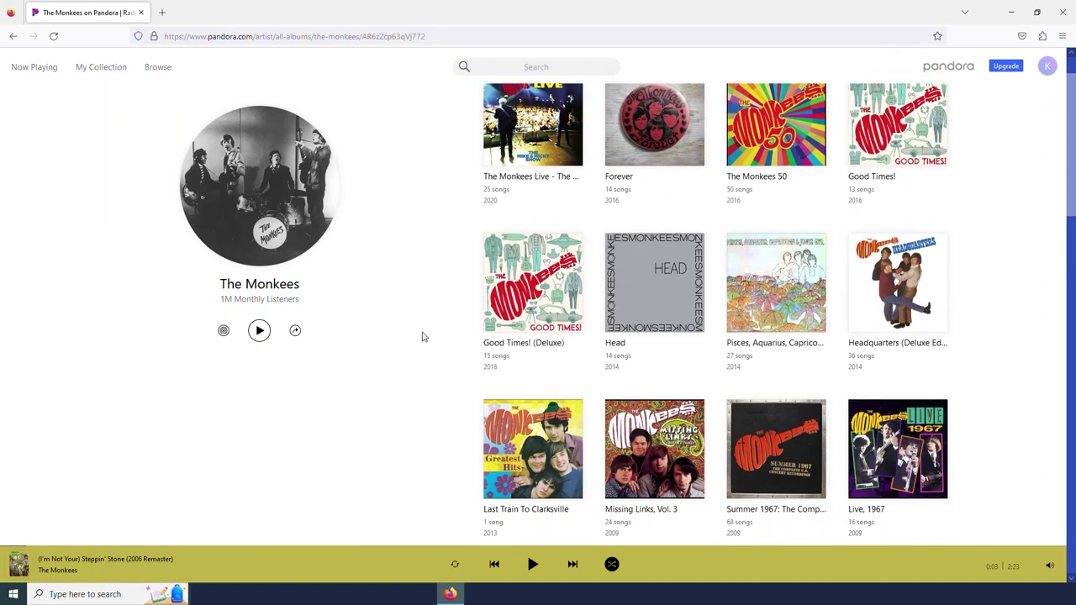
scroll(425, 337, down, 4)
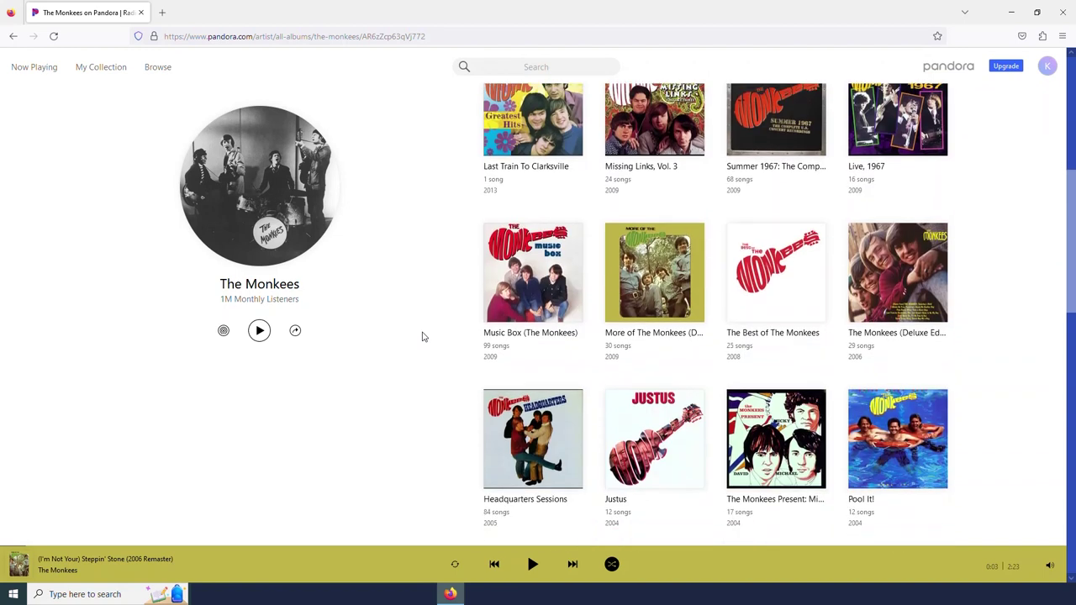
click(658, 334)
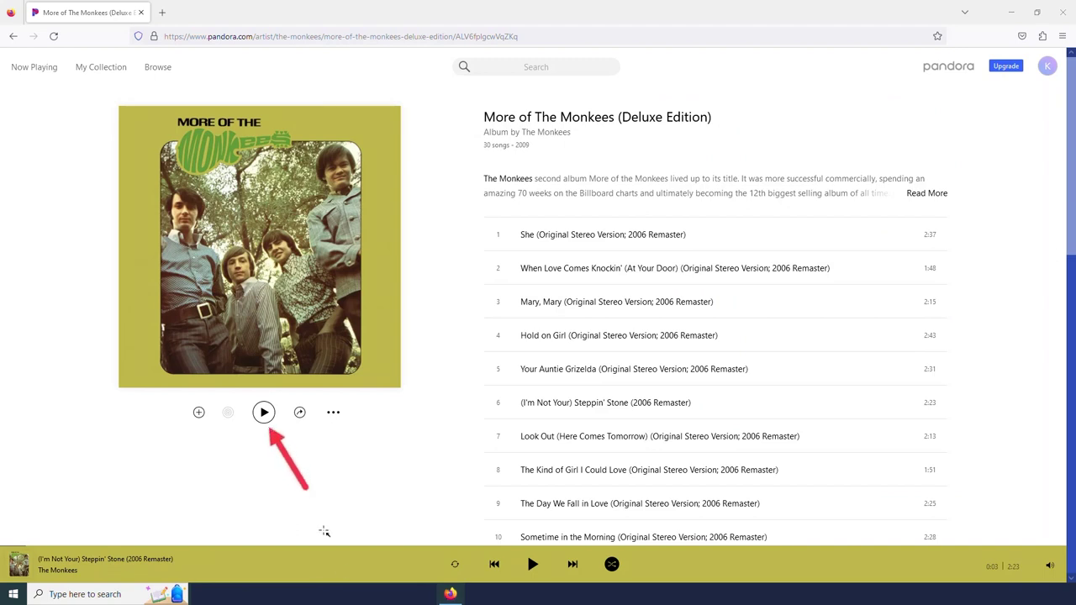
Play the album, skip ahead to track 3, Mary, Mary, and pause it at 0:00.
click(264, 412)
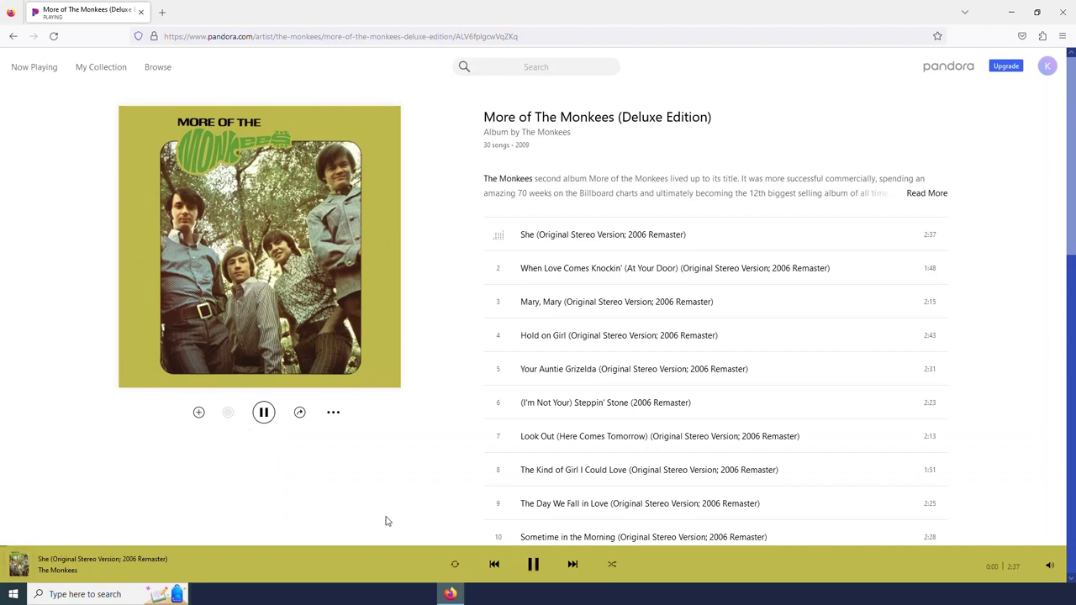
click(261, 414)
click(573, 565)
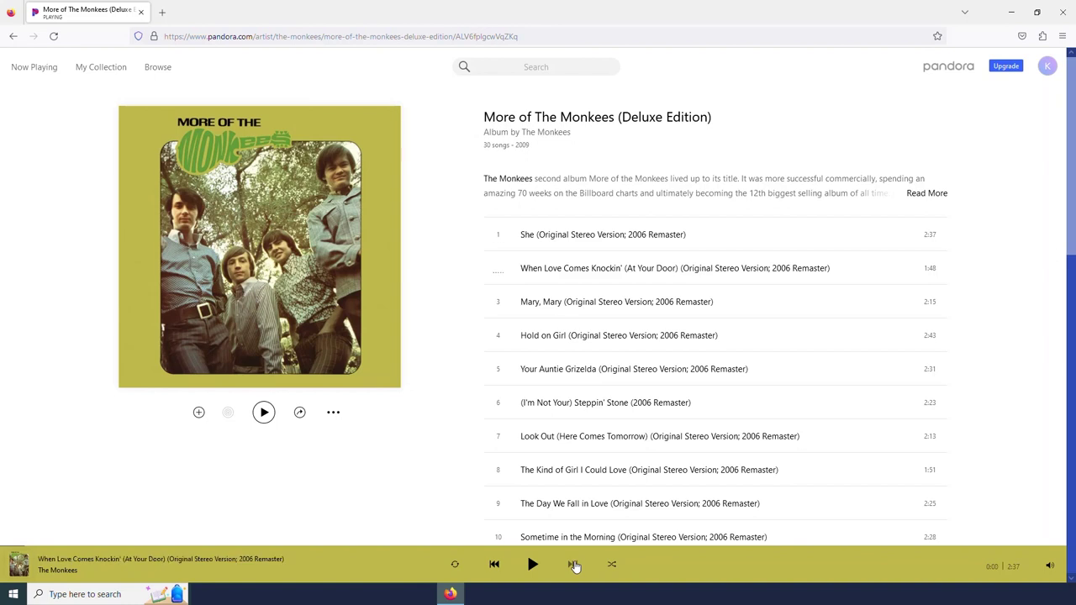
click(572, 564)
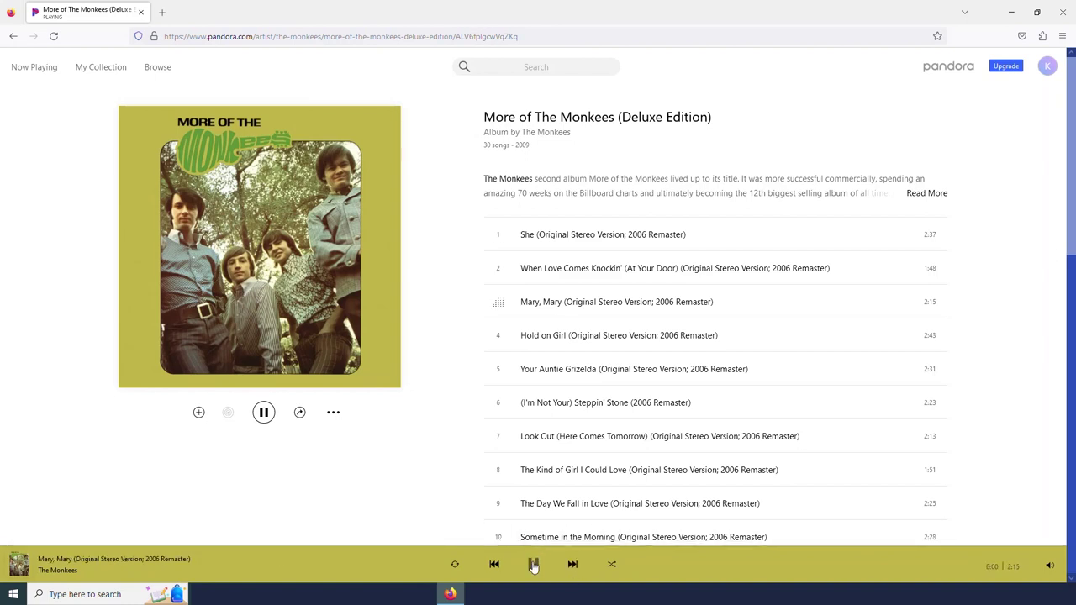
click(533, 564)
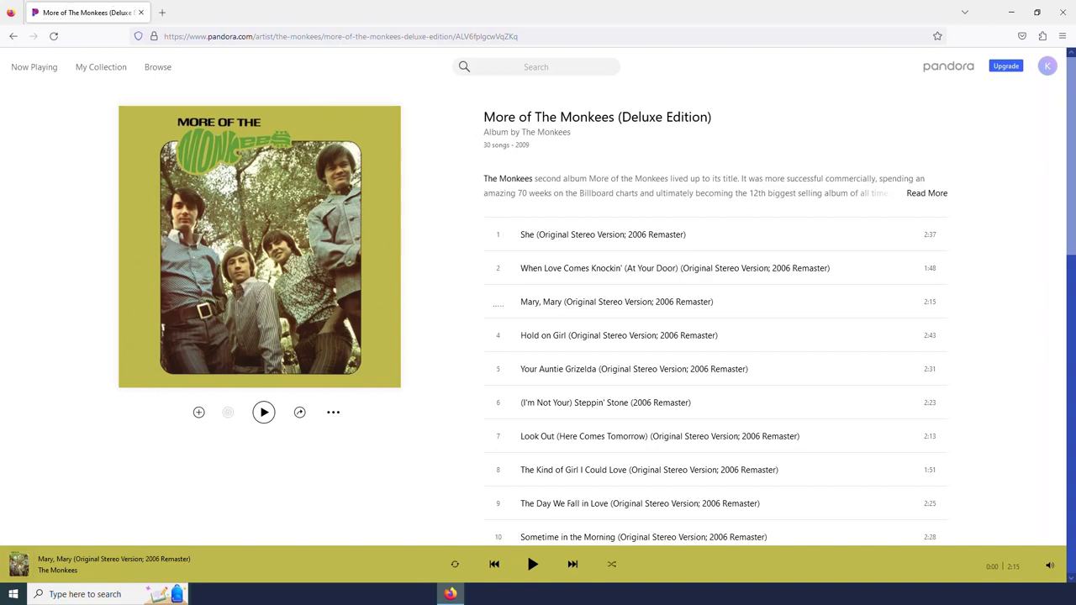
drag(1015, 432, 1046, 554)
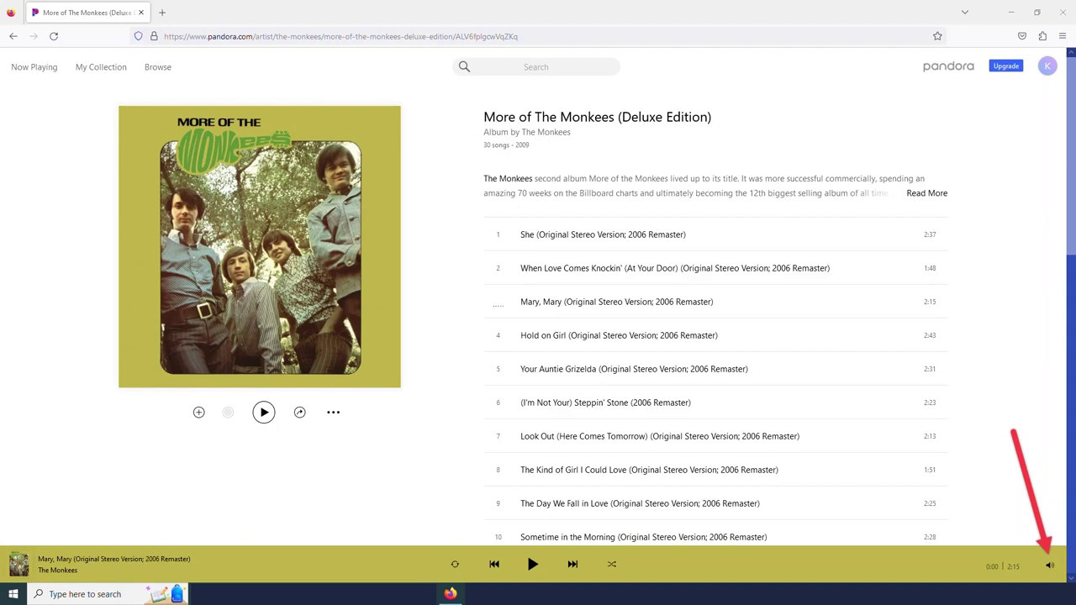
drag(985, 468, 1001, 550)
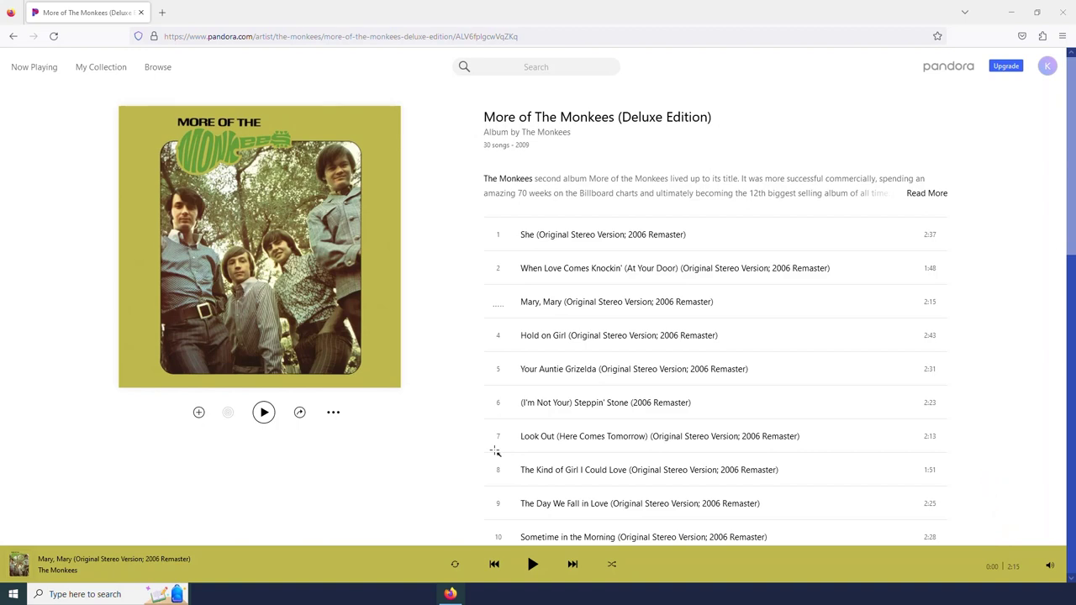
scroll(698, 279, down, 10)
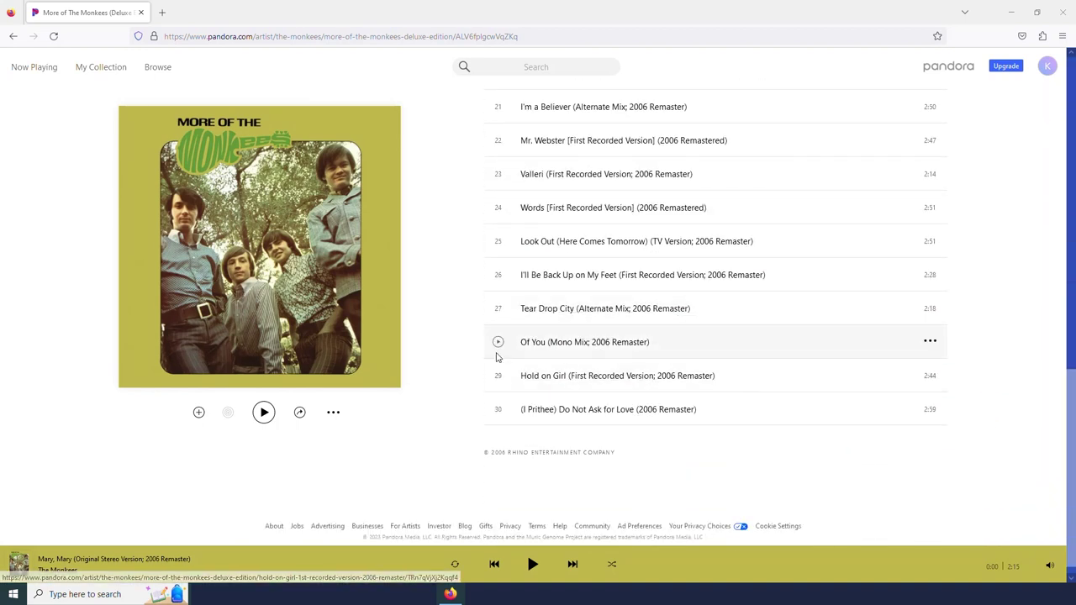
Add Mary, Mary to a new playlist from the song's options menu.
scroll(475, 333, up, 10)
scroll(473, 334, up, 3)
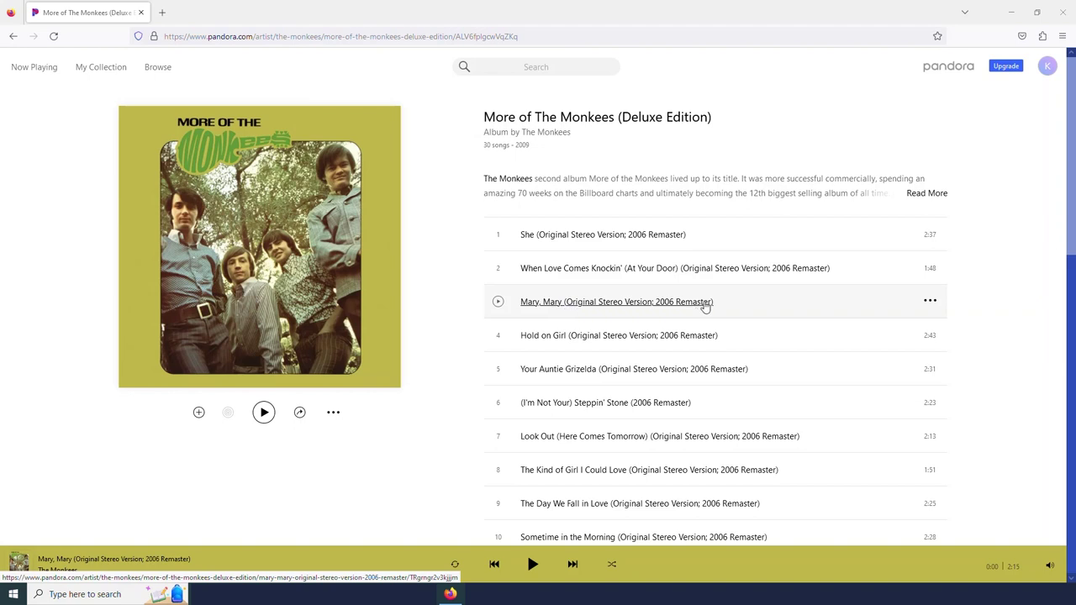
click(930, 303)
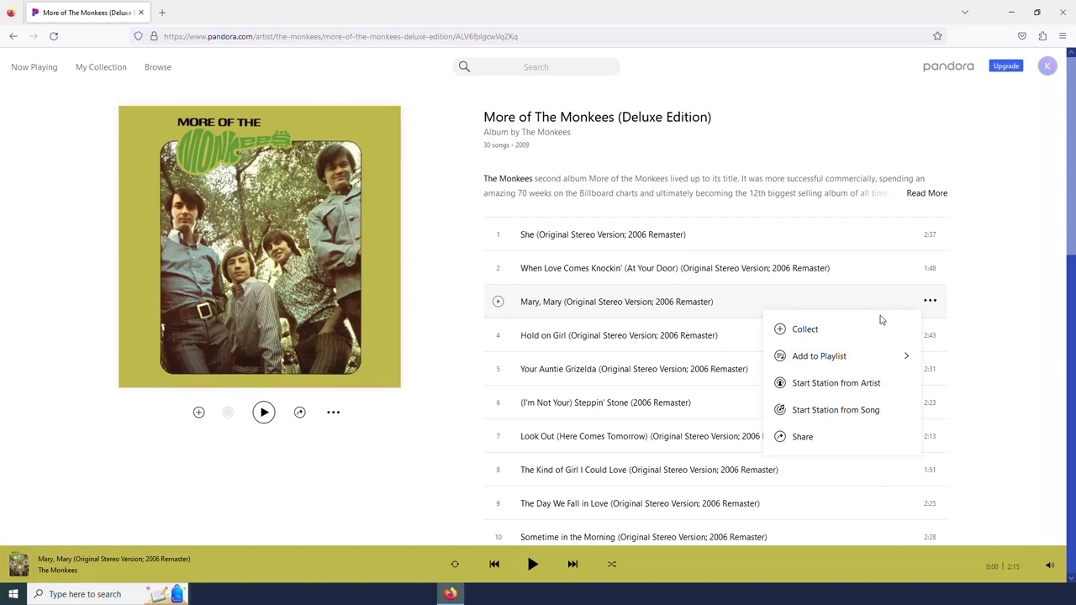
mouse_move(856, 353)
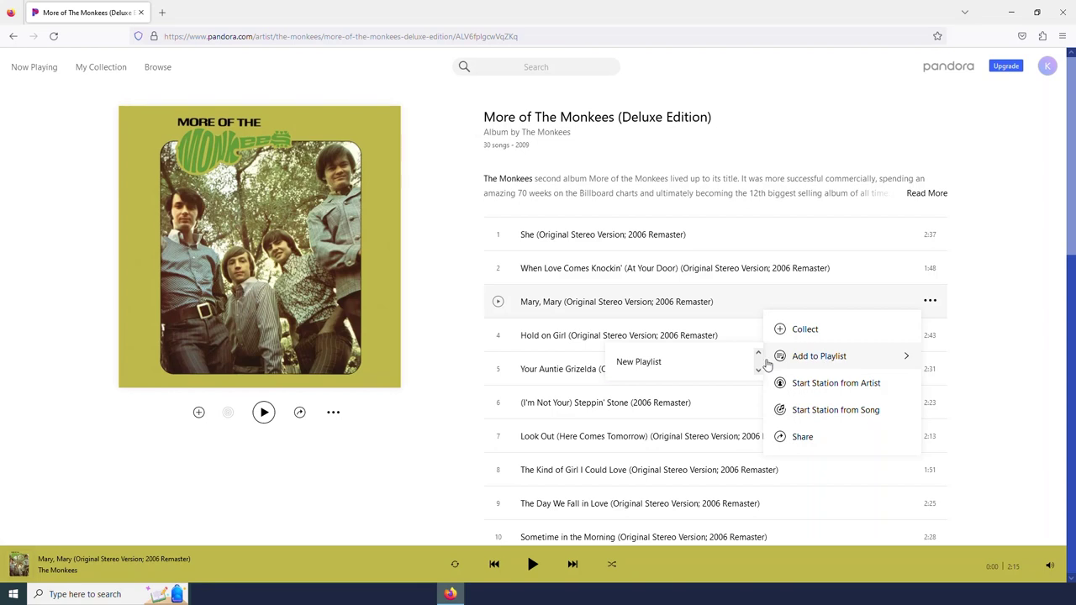
click(637, 361)
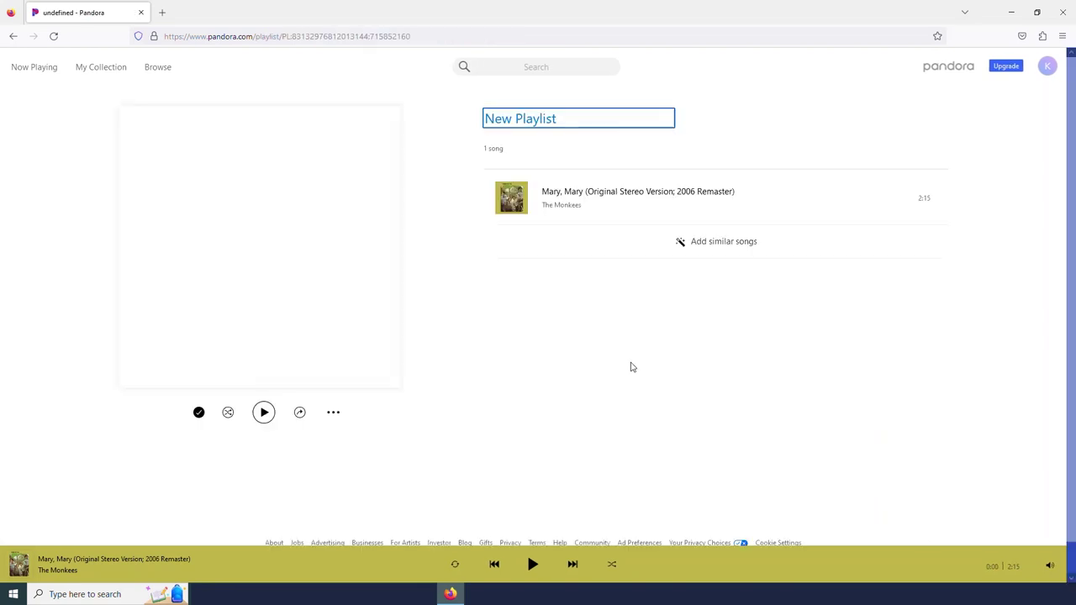
Rename the playlist to 'Fun Songs' and bring up recommended songs to add.
click(569, 115)
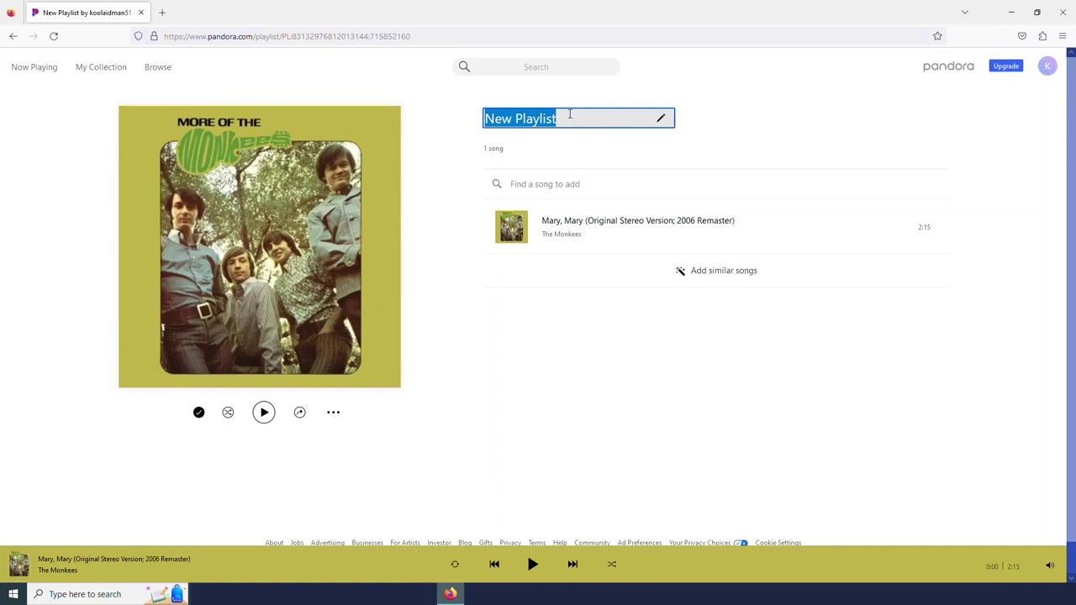
text(Fun )
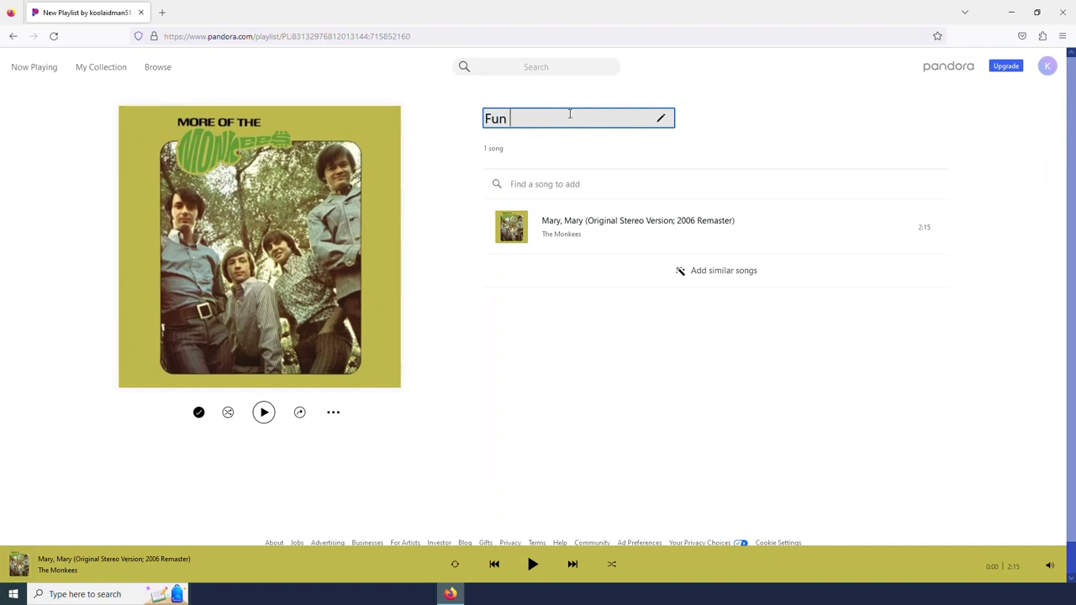
text(Songs)
key(Return)
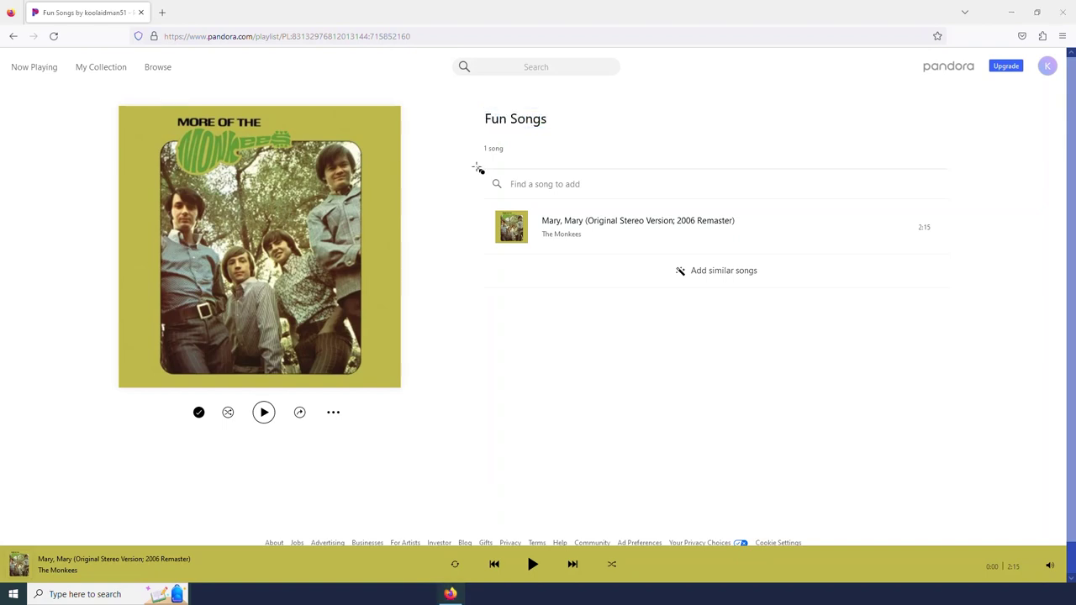
mouse_move(476, 168)
mouse_down()
mouse_move(751, 204)
mouse_move(964, 202)
mouse_up()
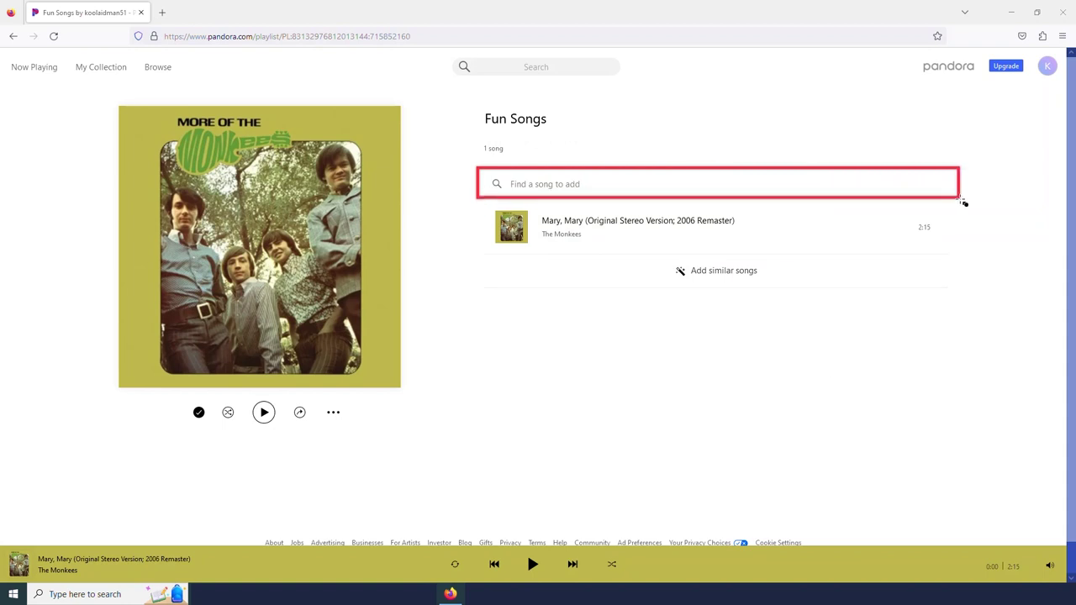
click(521, 182)
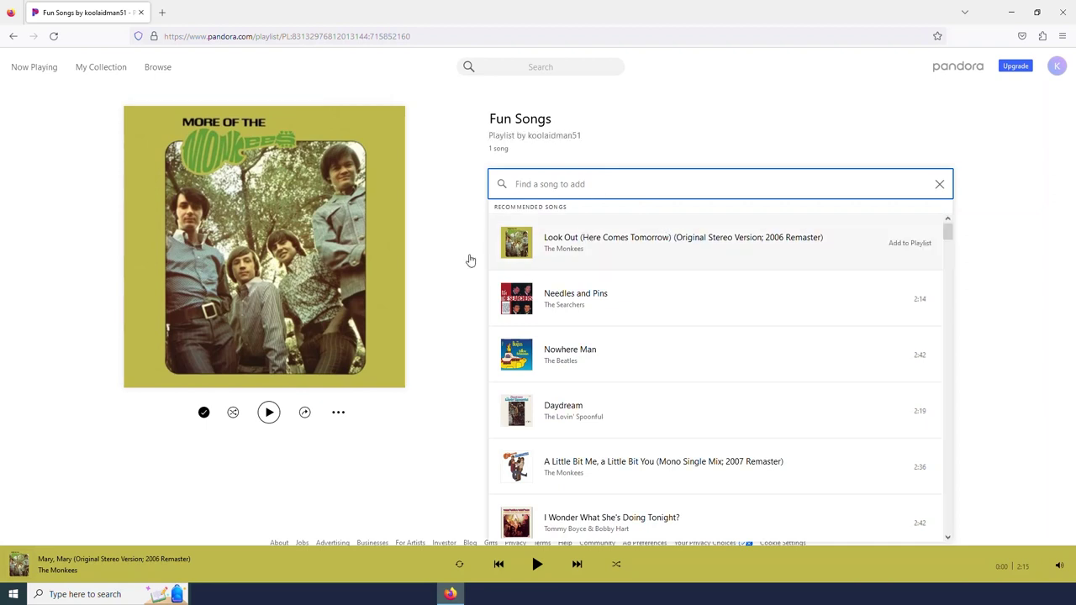
Add Needles and Pins and Five O'Clock World to the Fun Songs playlist.
scroll(630, 307, down, 1)
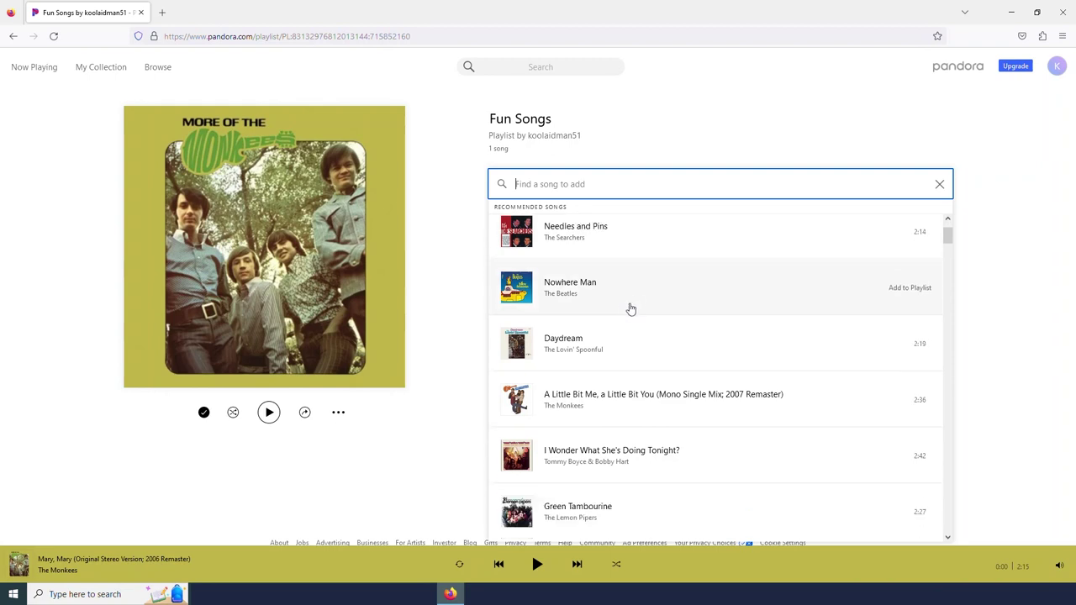
scroll(639, 322, up, 1)
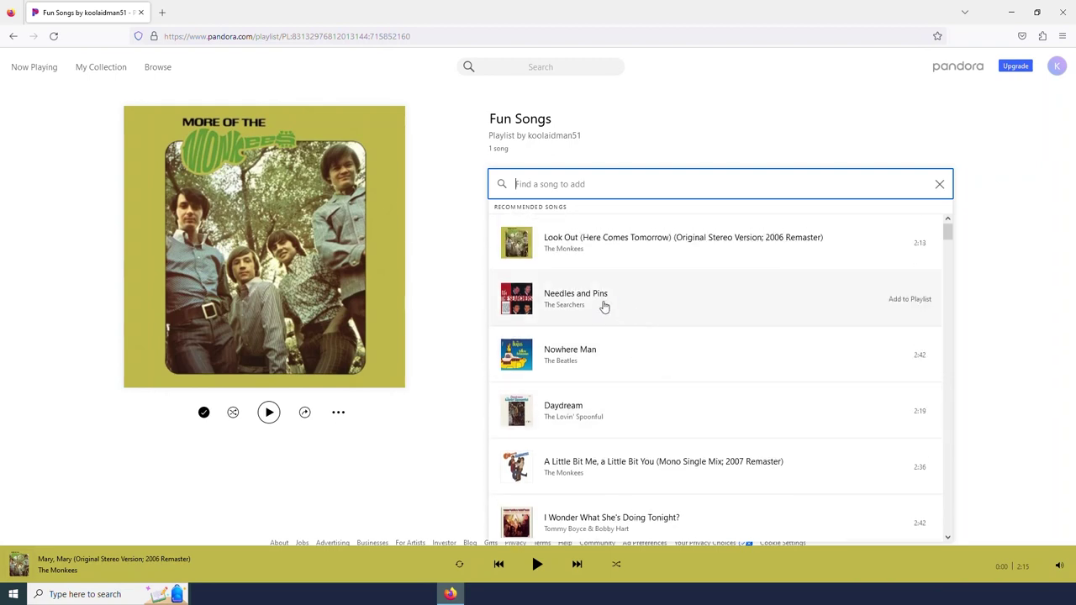
click(603, 305)
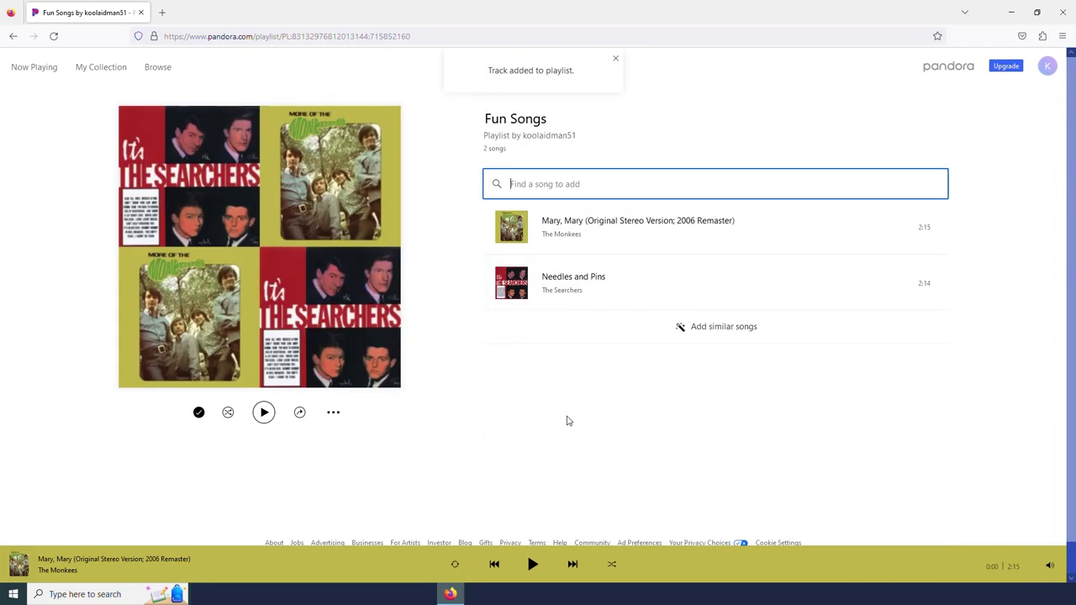
click(547, 183)
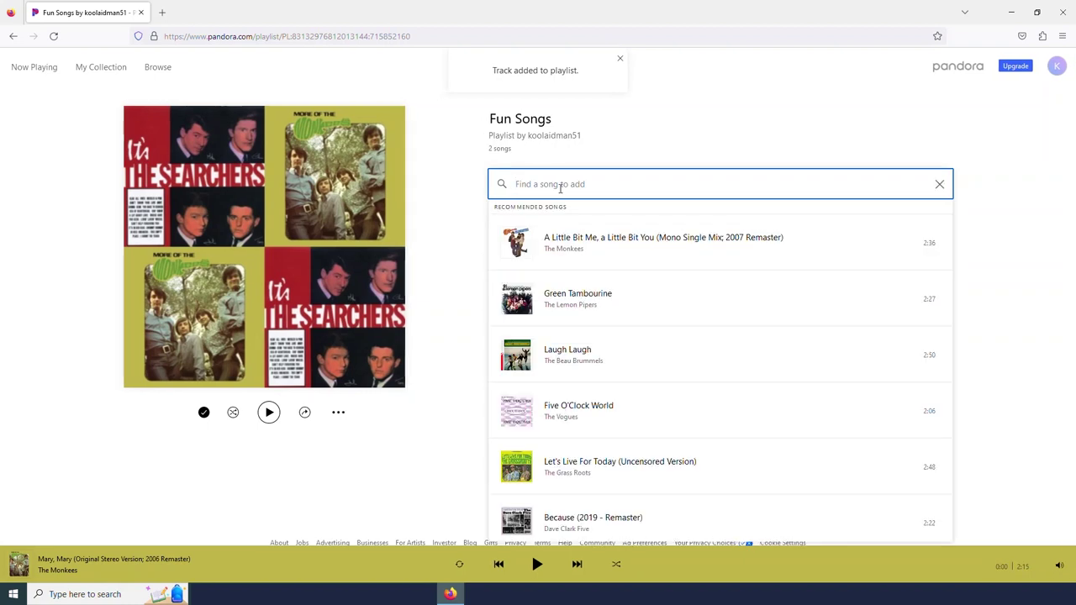
click(594, 424)
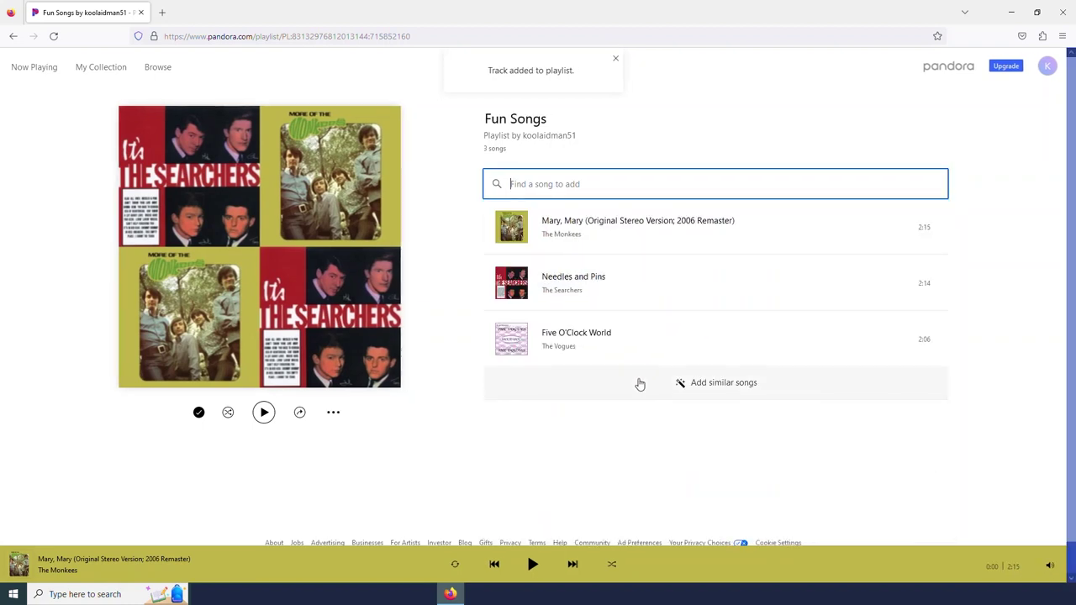
Briefly play and pause Fun Songs, then add a batch of similar songs like Kicks (Remix).
click(264, 412)
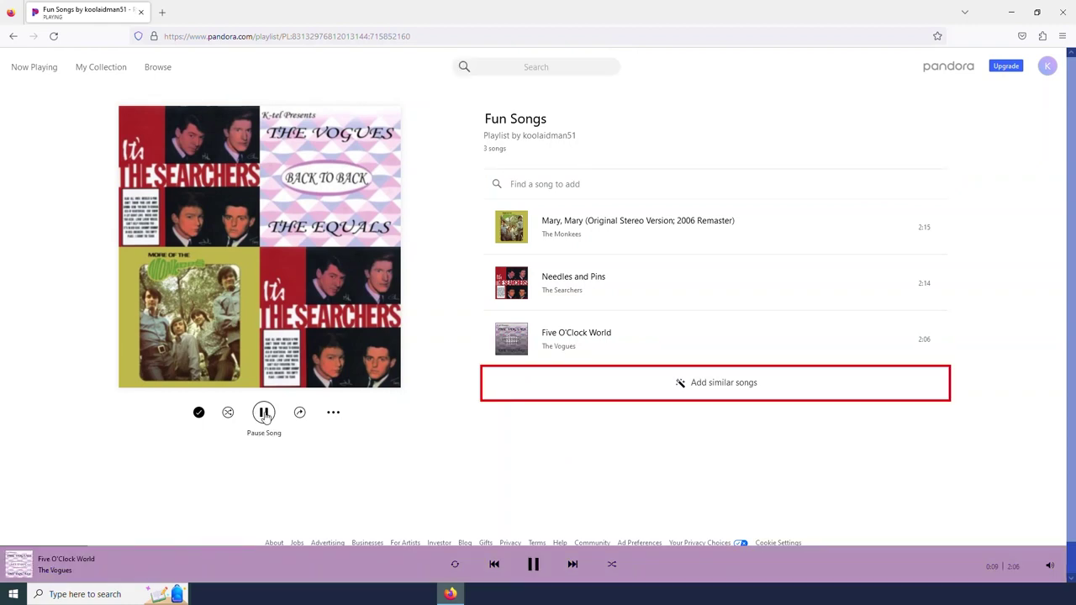
click(264, 413)
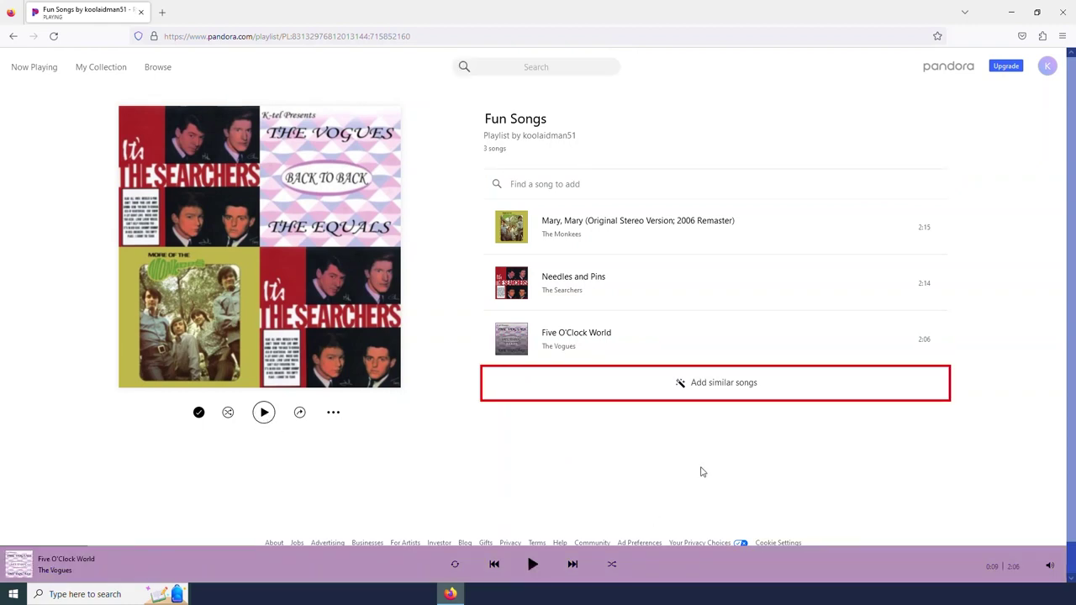
click(716, 390)
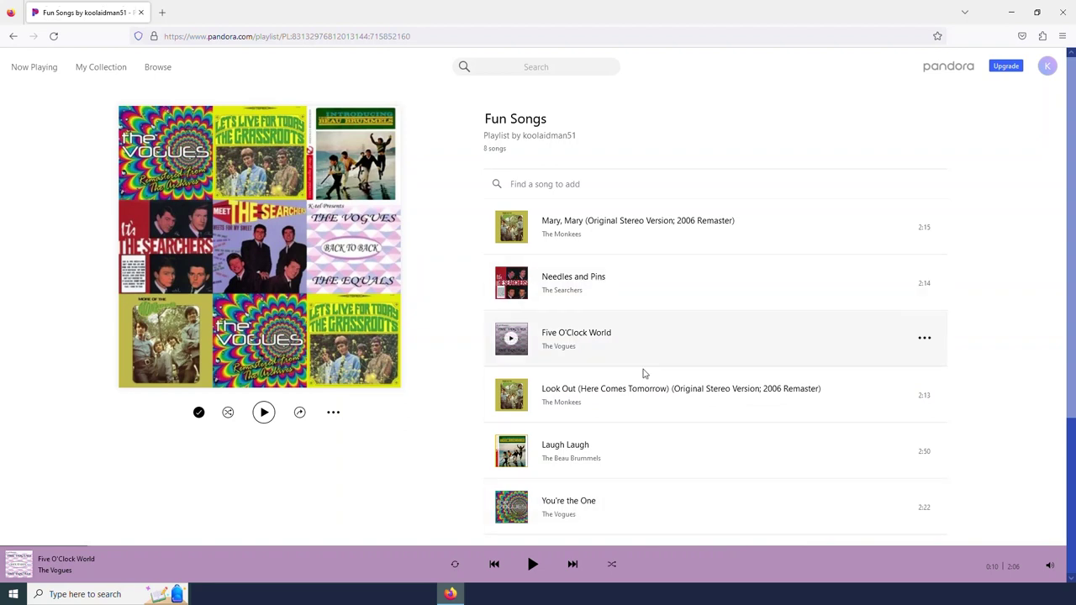
scroll(703, 347, down, 3)
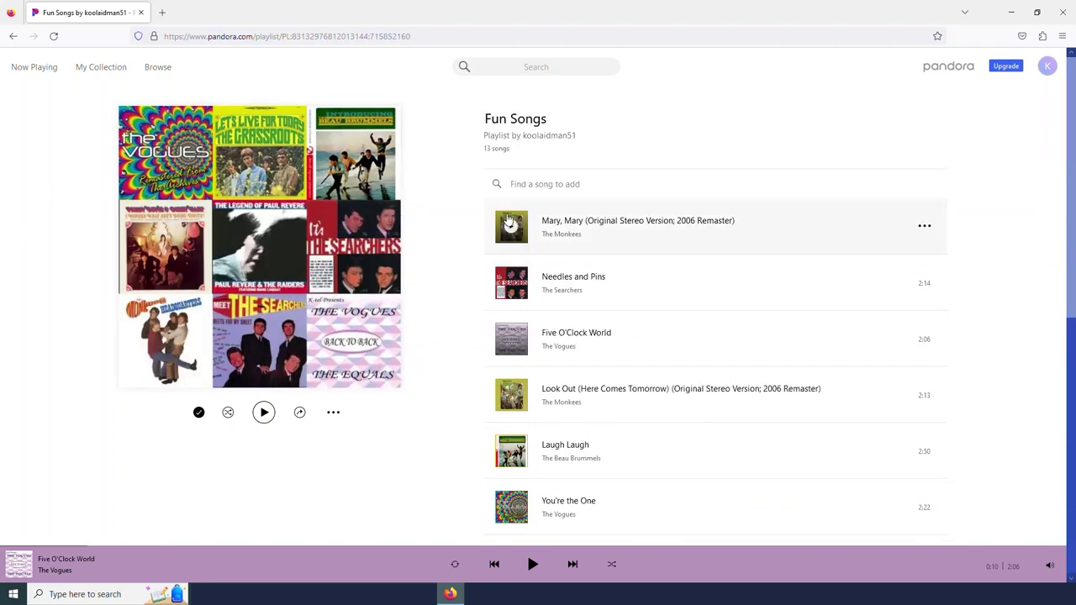
Open The Monkees artist page and browse its radio station and top songs.
click(566, 237)
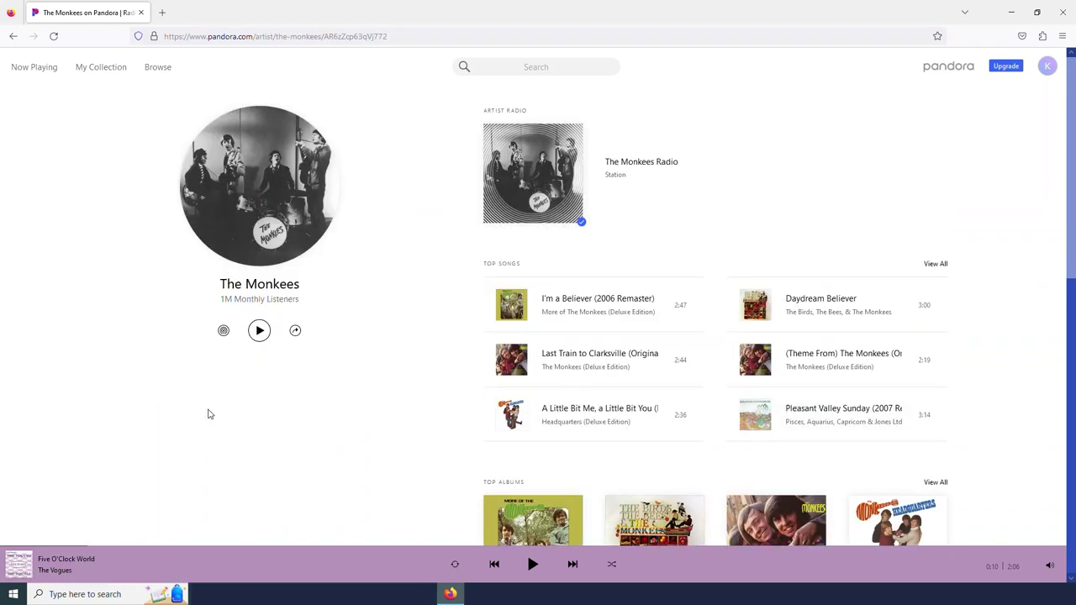
scroll(694, 247, down, 3)
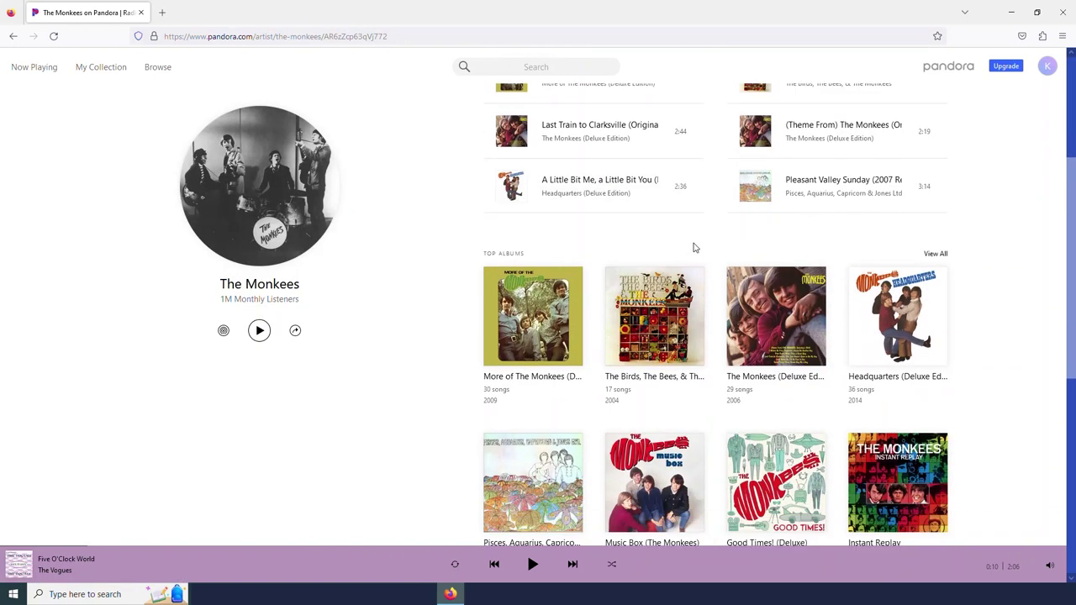
scroll(694, 248, down, 3)
scroll(694, 247, down, 2)
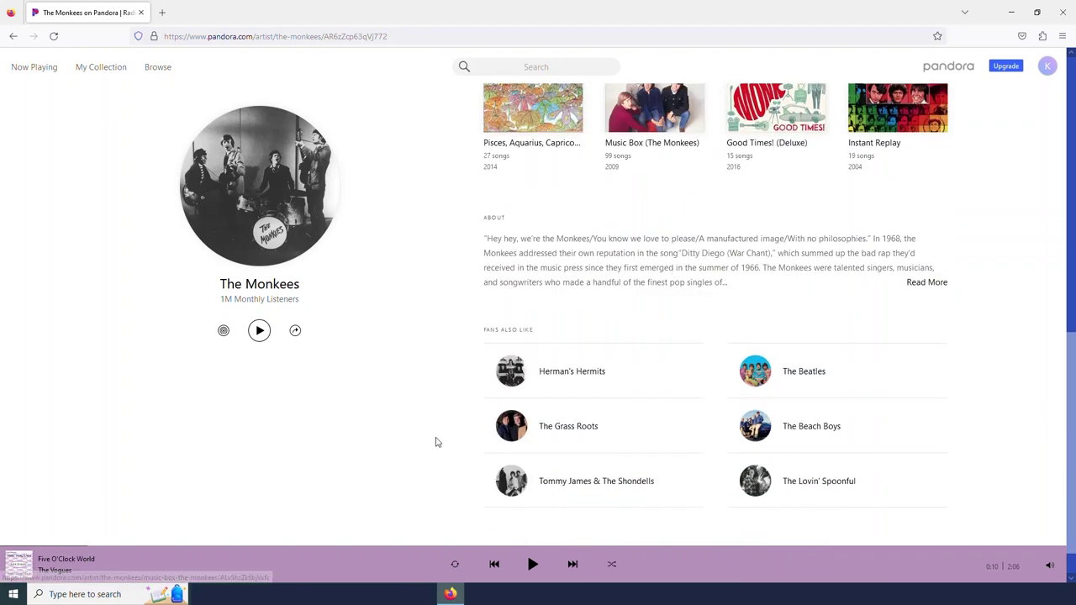
scroll(436, 442, down, 1)
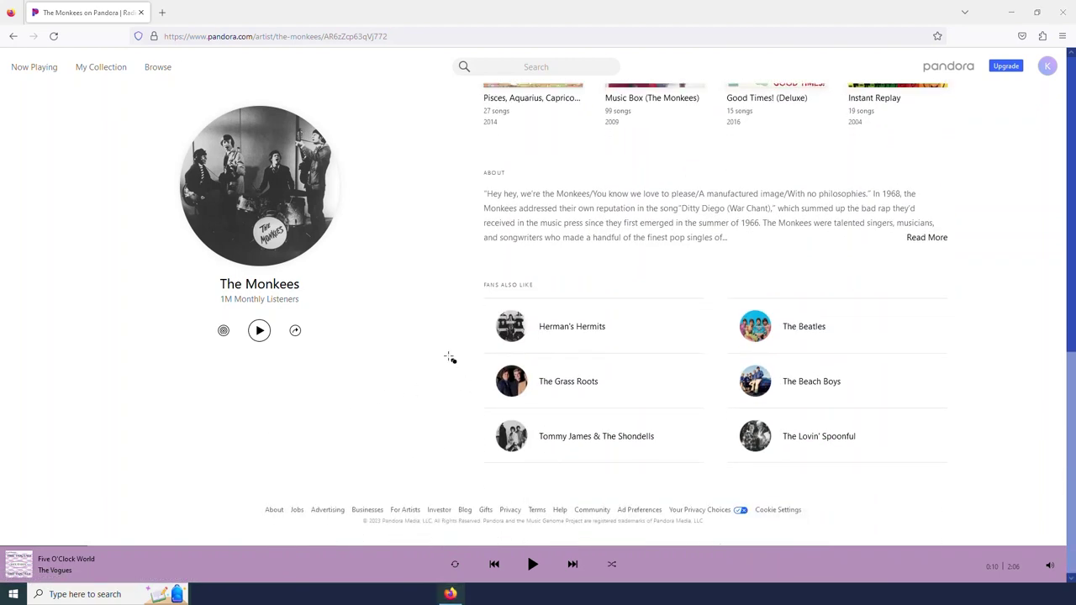
drag(462, 254, 967, 468)
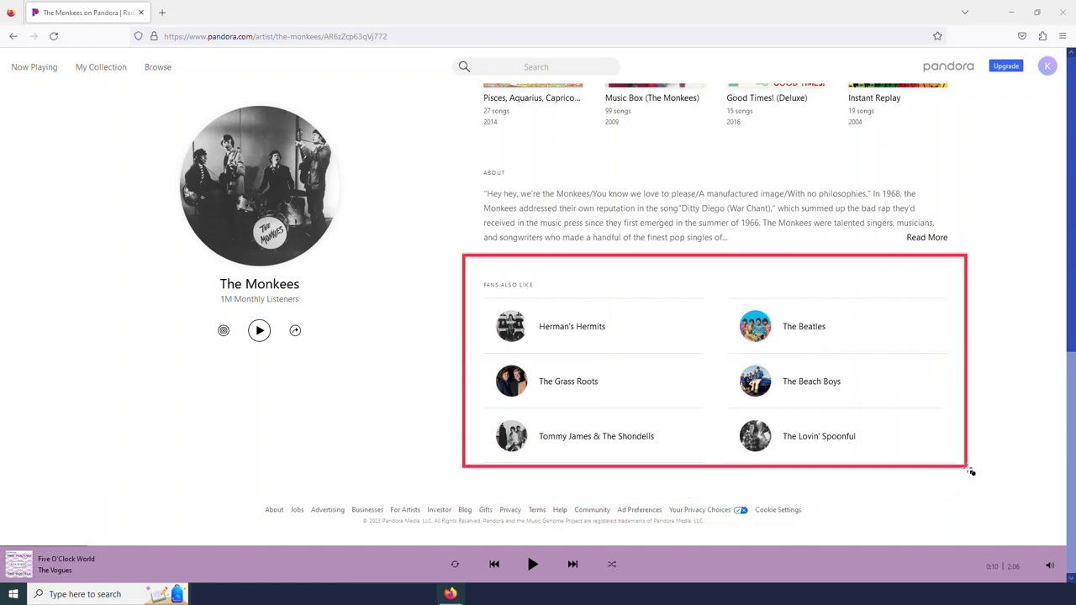
scroll(448, 299, up, 5)
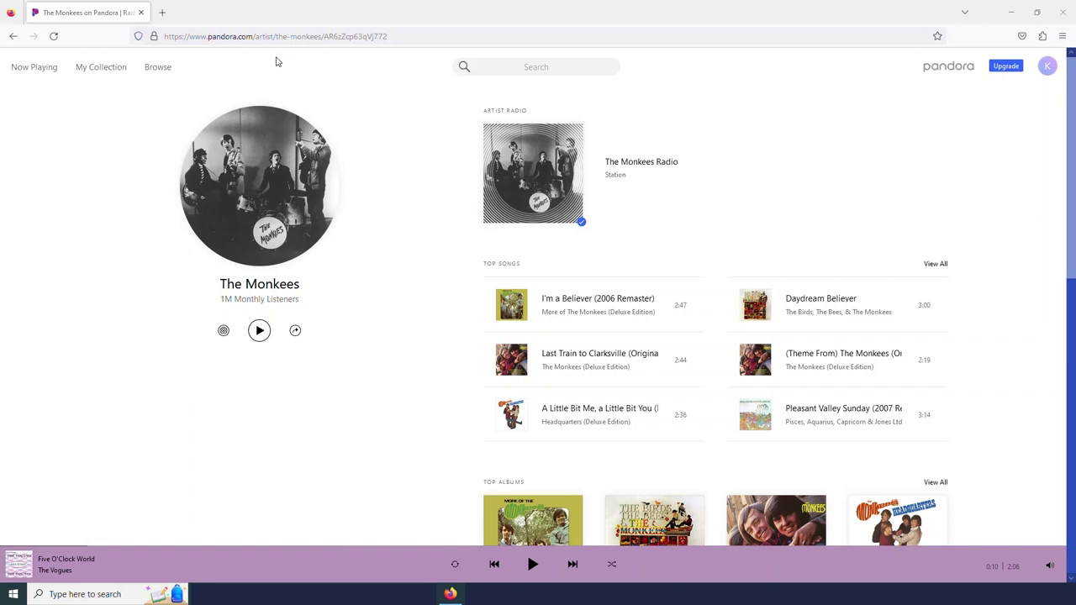
click(547, 66)
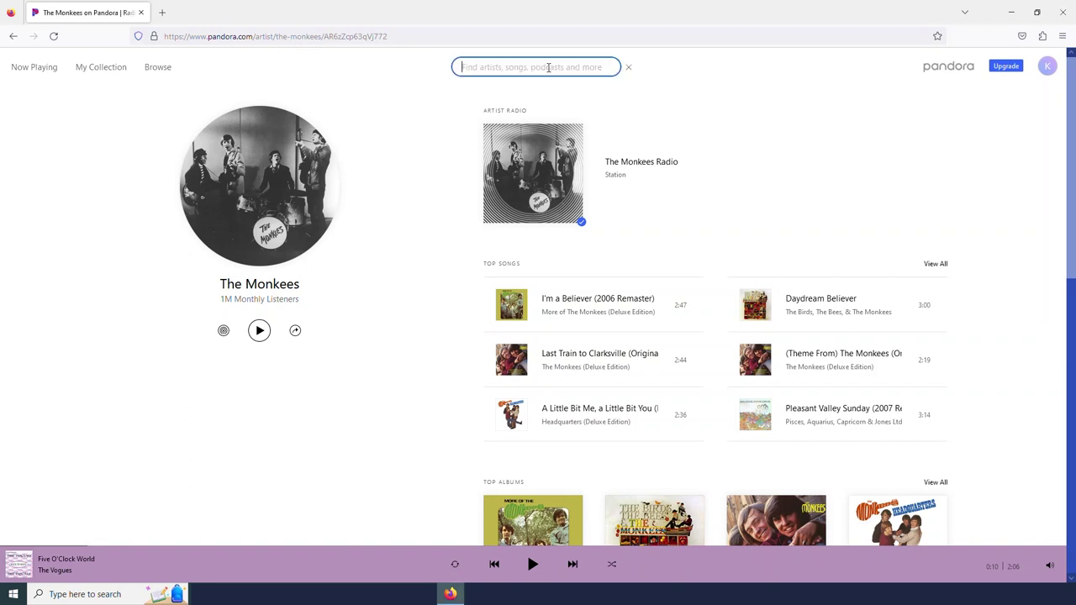
Search 'Tayl' and open Taylor Swift's artist page, browsing Speak Now and her top songs.
text(Taylor)
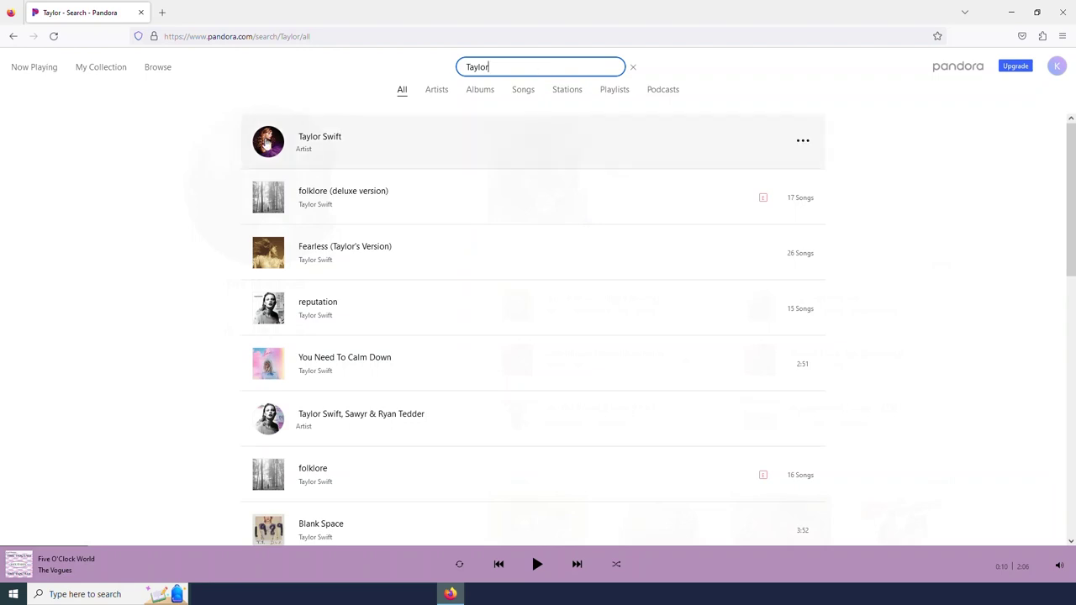
click(319, 141)
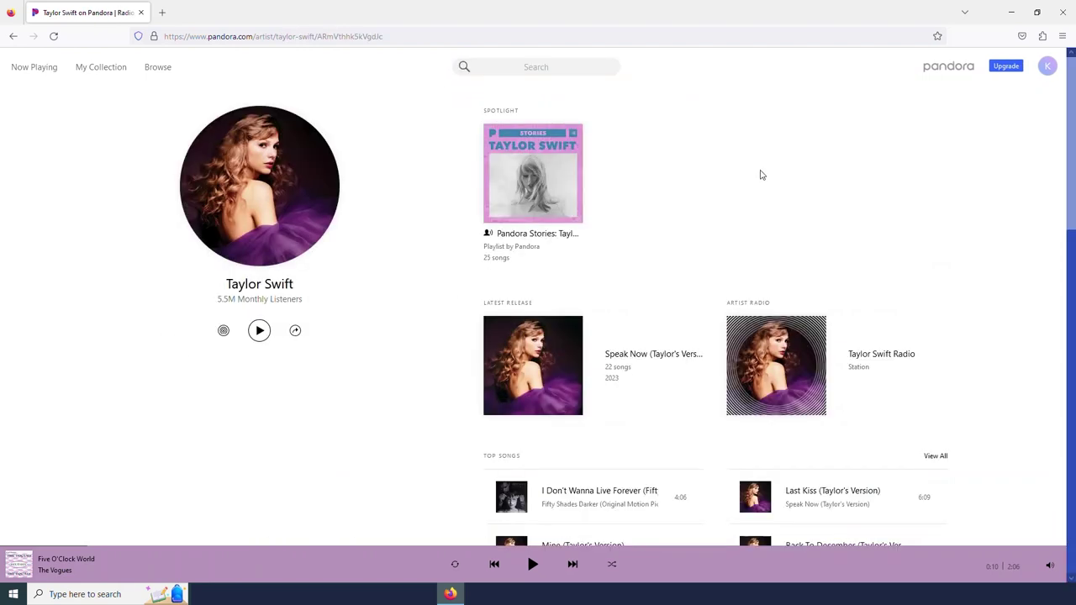
scroll(673, 175, down, 3)
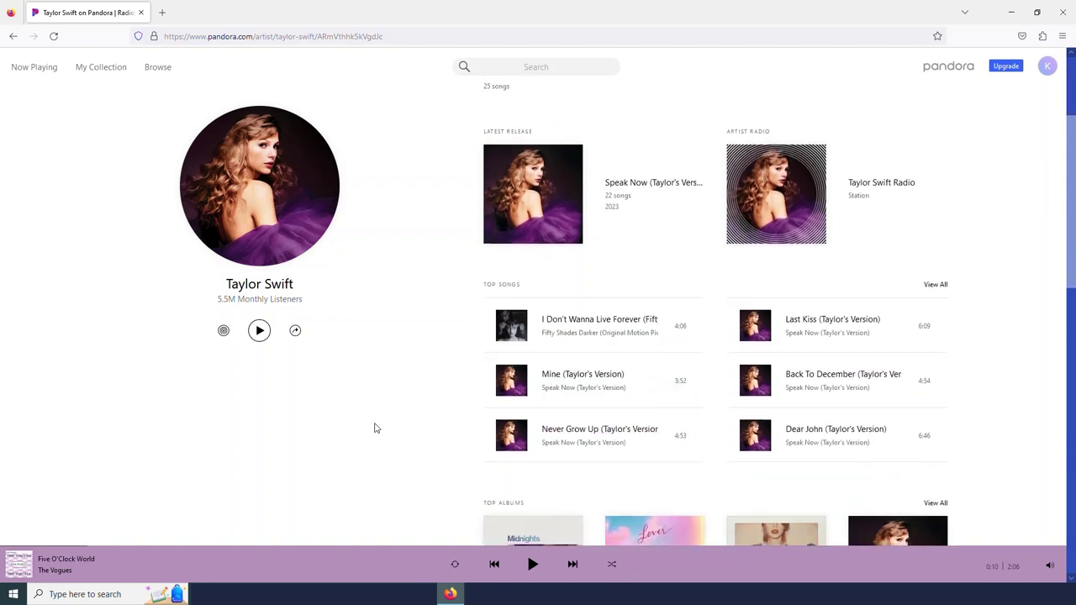
scroll(375, 428, down, 1)
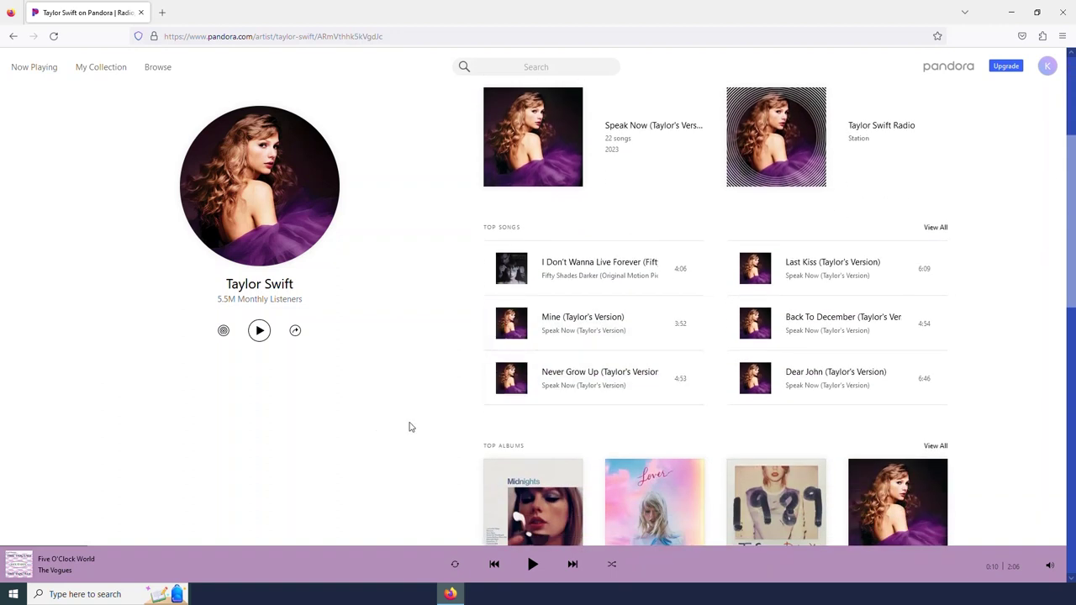
scroll(410, 426, up, 4)
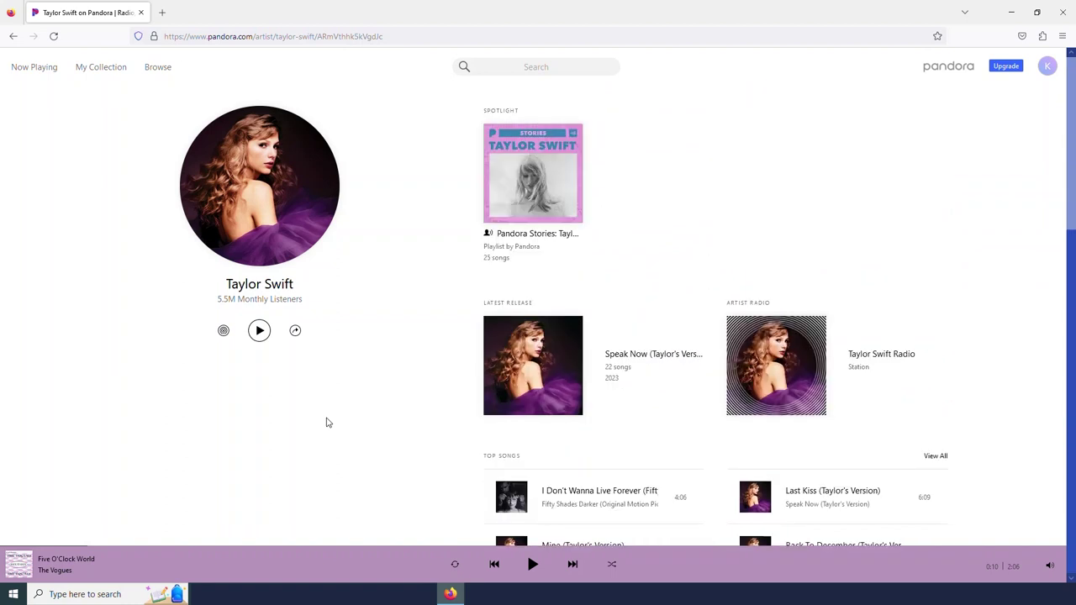
scroll(332, 417, down, 2)
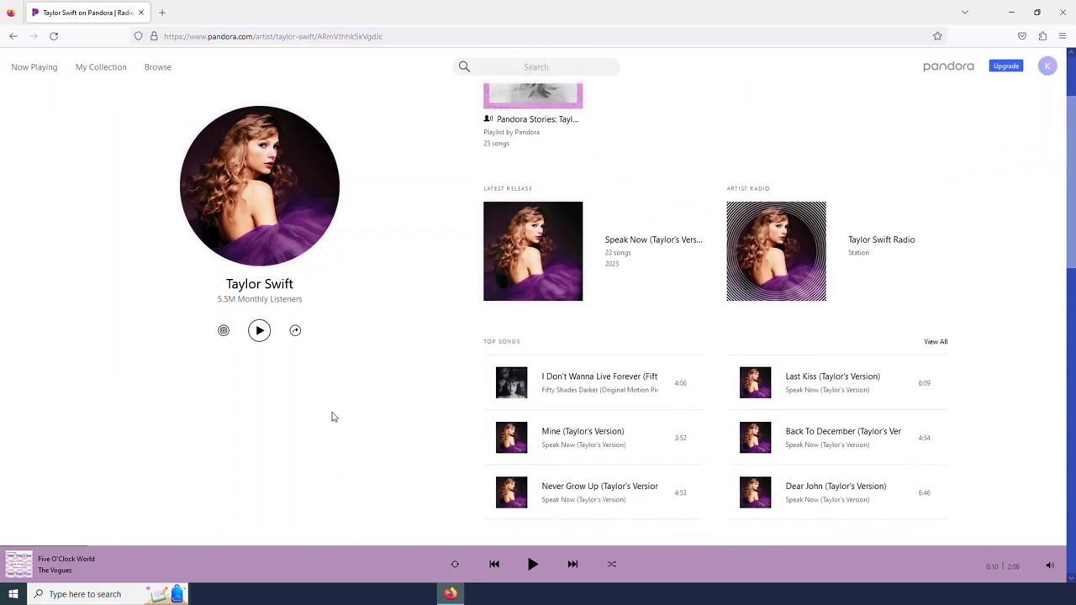
Start a station from Back To December on the Speak Now (Taylor's Version) album.
click(656, 243)
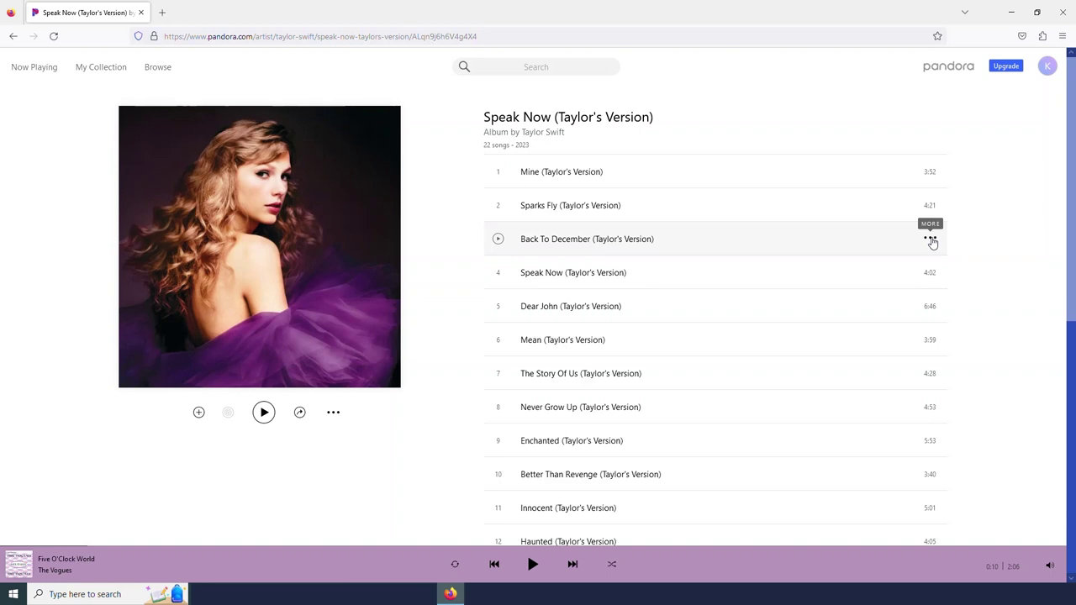
click(930, 240)
mouse_move(866, 293)
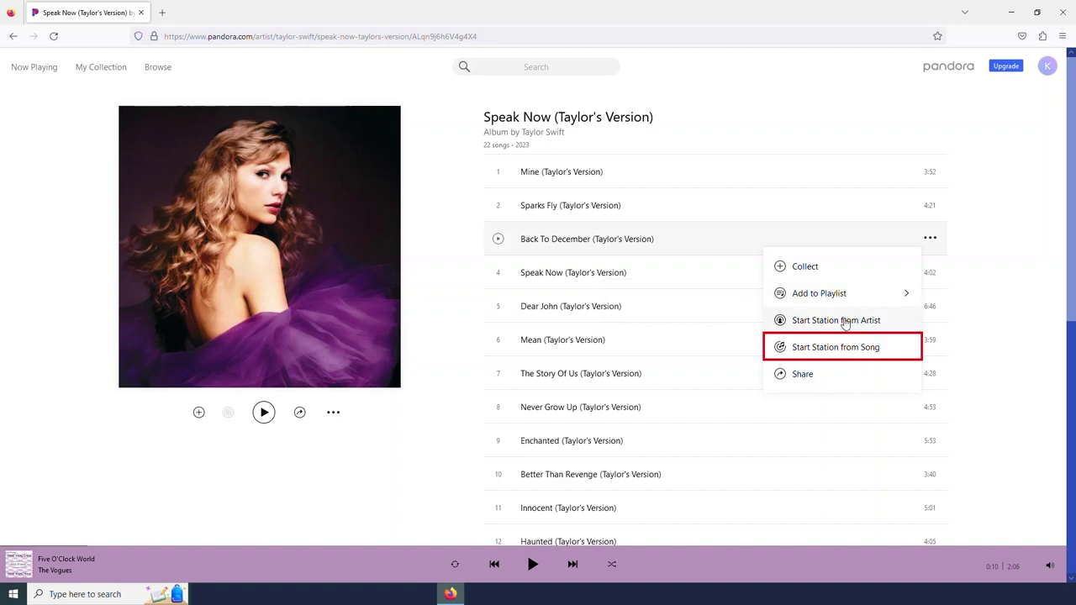
click(841, 350)
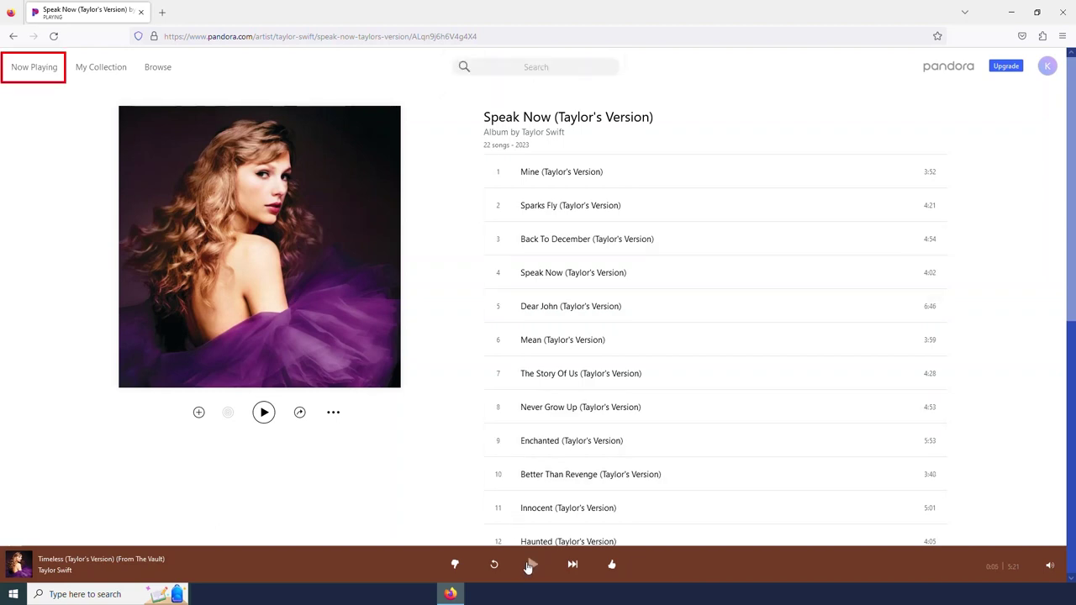
Pause the new Back To December station and tune it to My Station.
click(528, 566)
scroll(660, 384, down, 1)
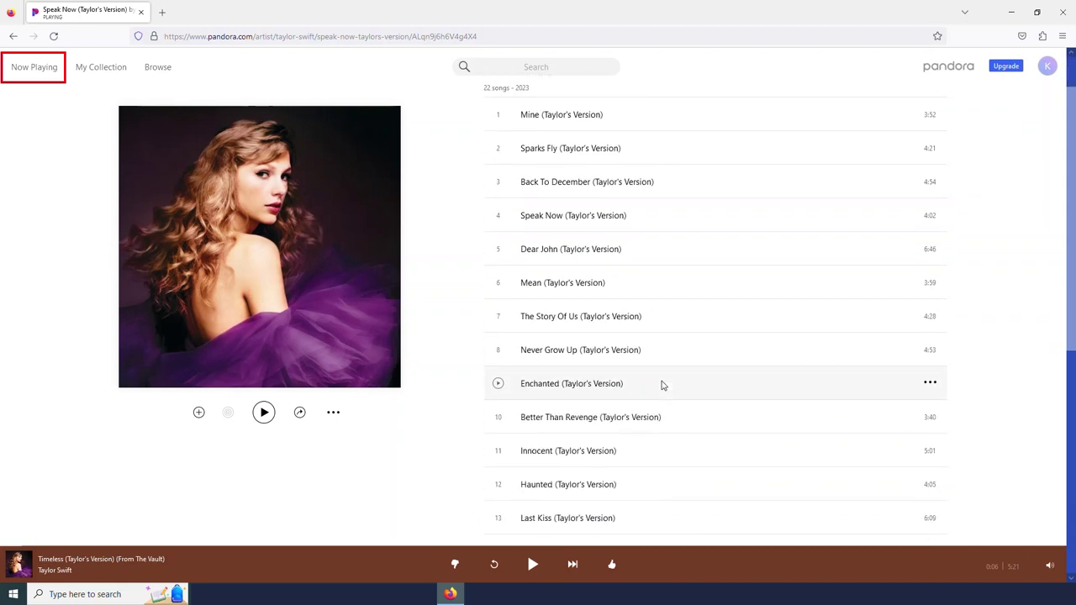
scroll(661, 384, down, 2)
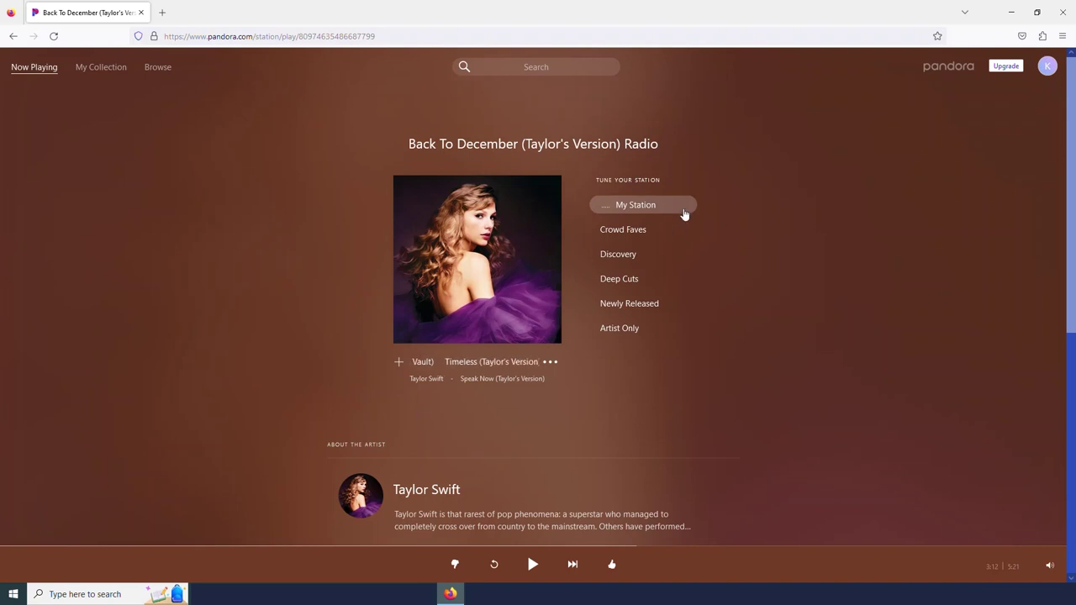
click(624, 210)
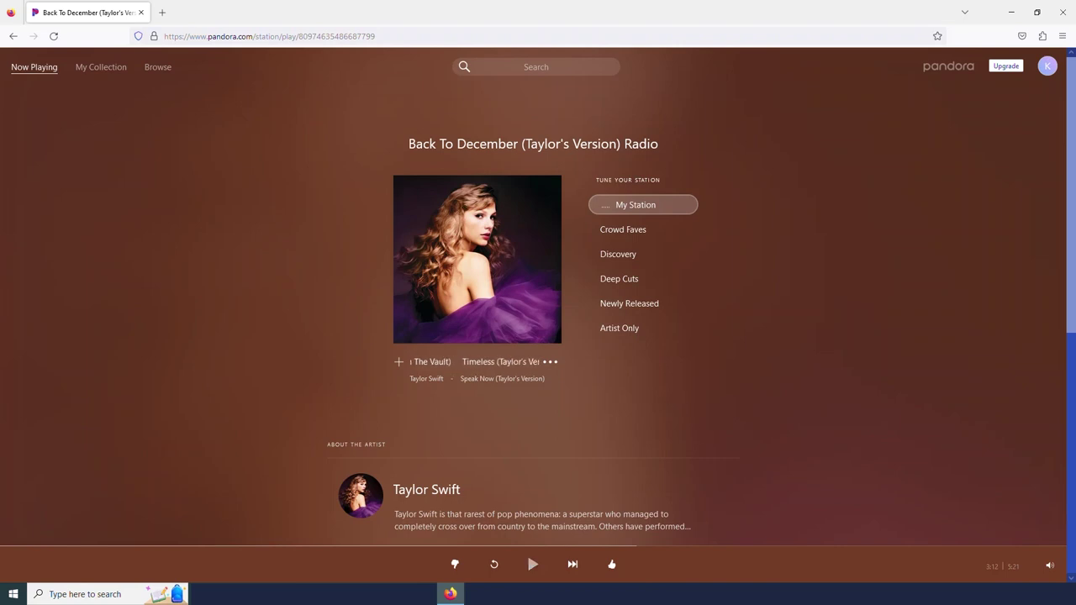
click(635, 233)
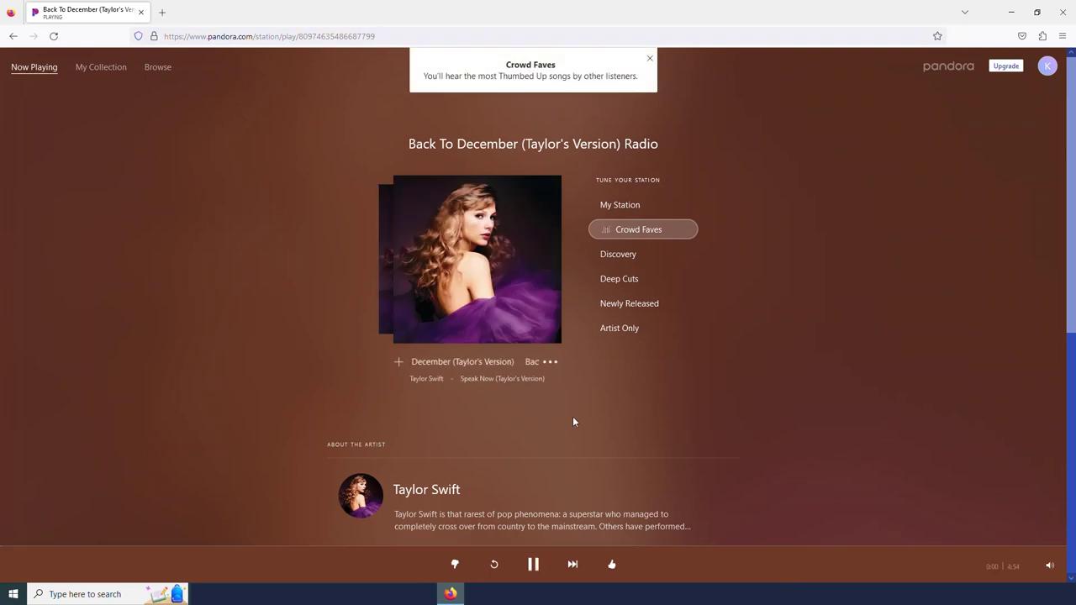
Dismiss the Crowd Faves notice, tune the station to Discovery, and skip two tracks.
click(650, 58)
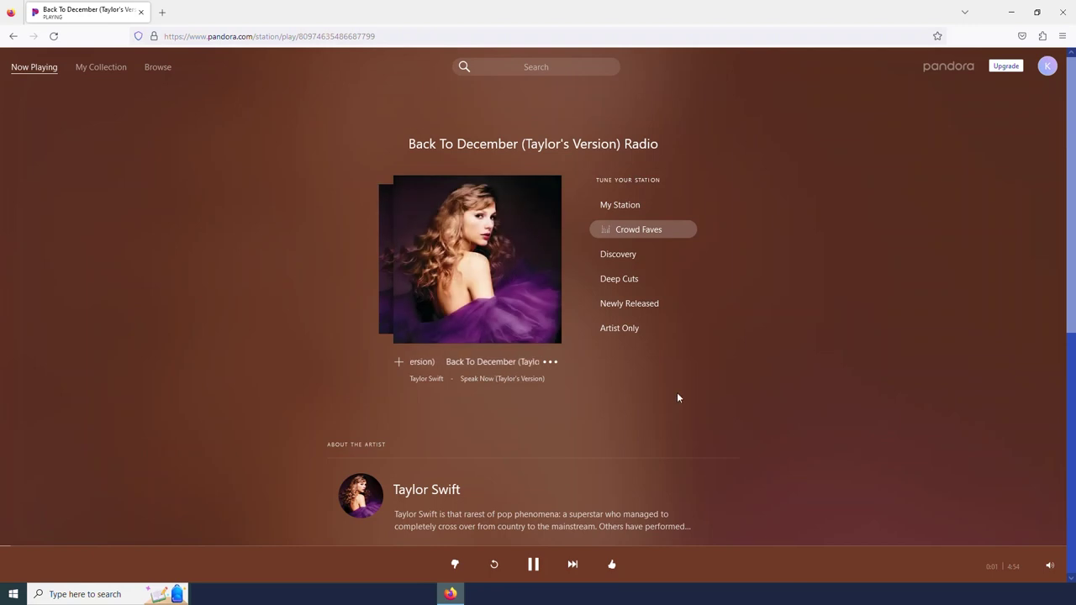
click(632, 257)
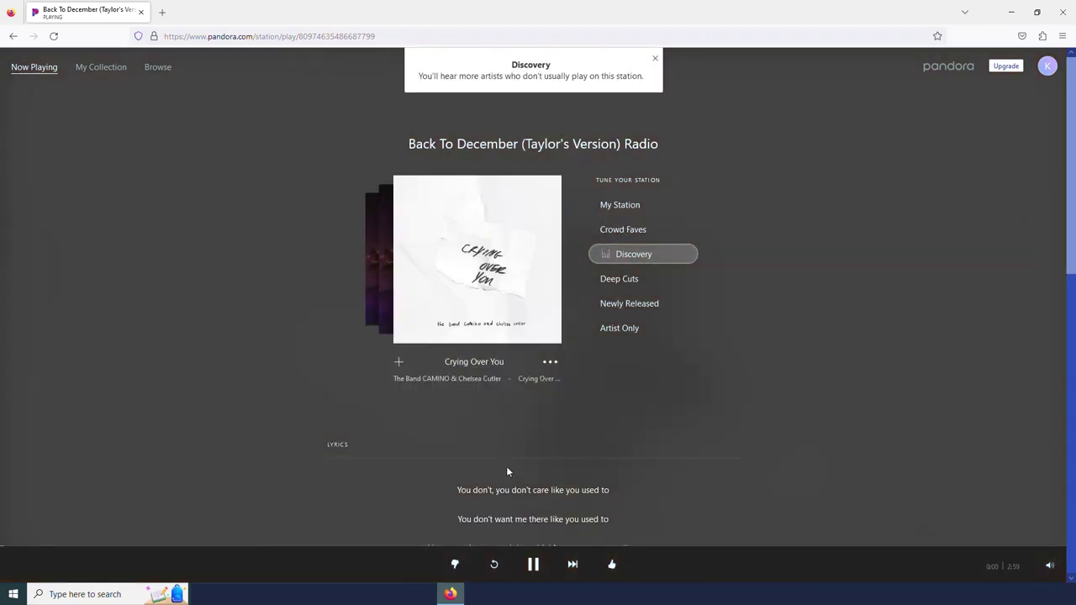
click(570, 565)
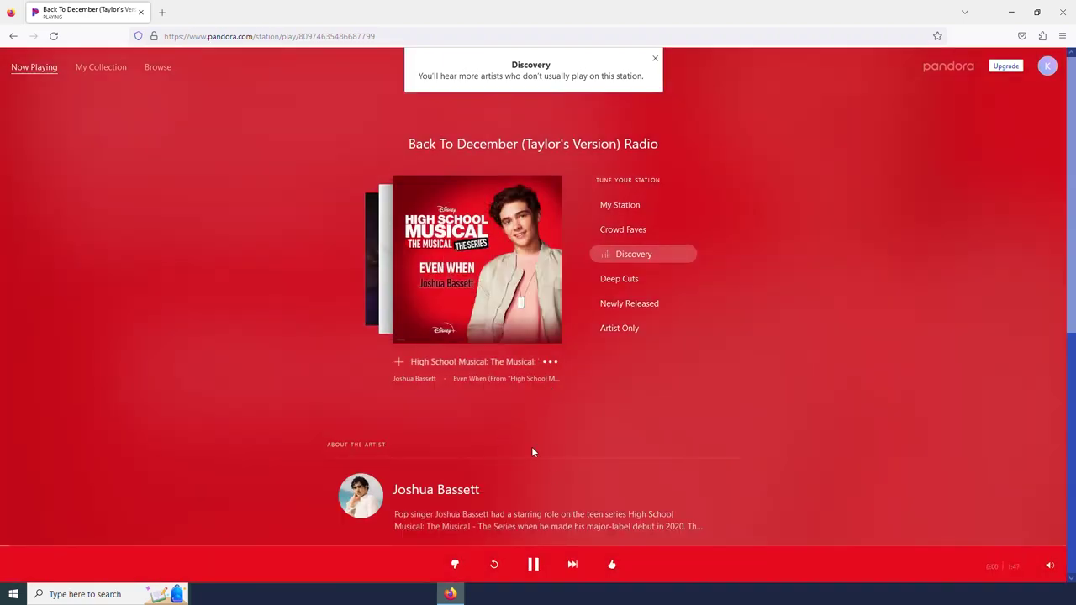
click(573, 563)
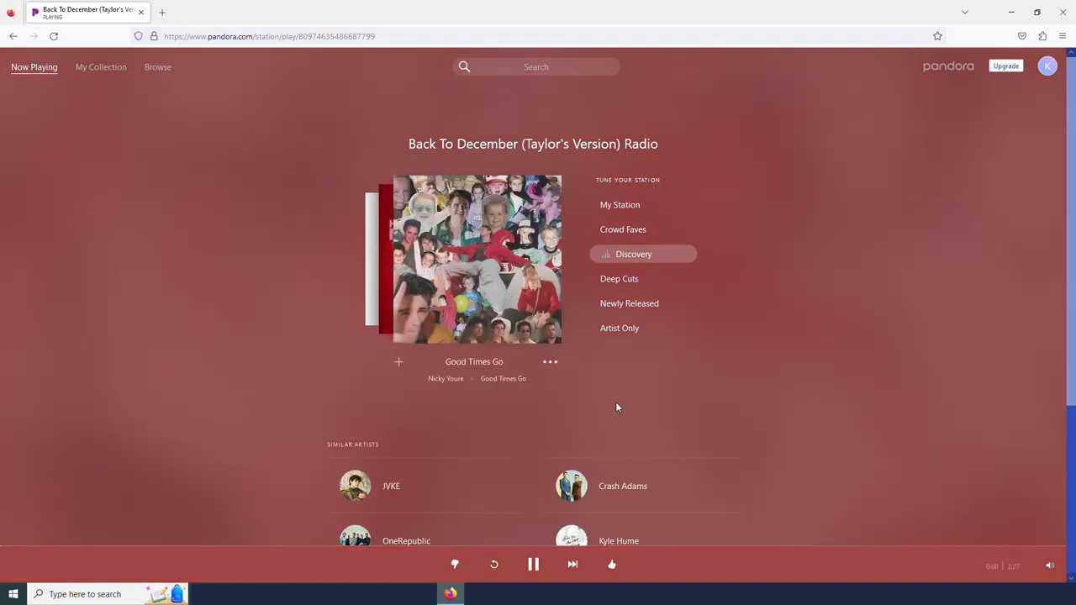
Try Deep Cuts and Newly Released, settle on Artist Only, then skip Enchanted and pause.
click(619, 279)
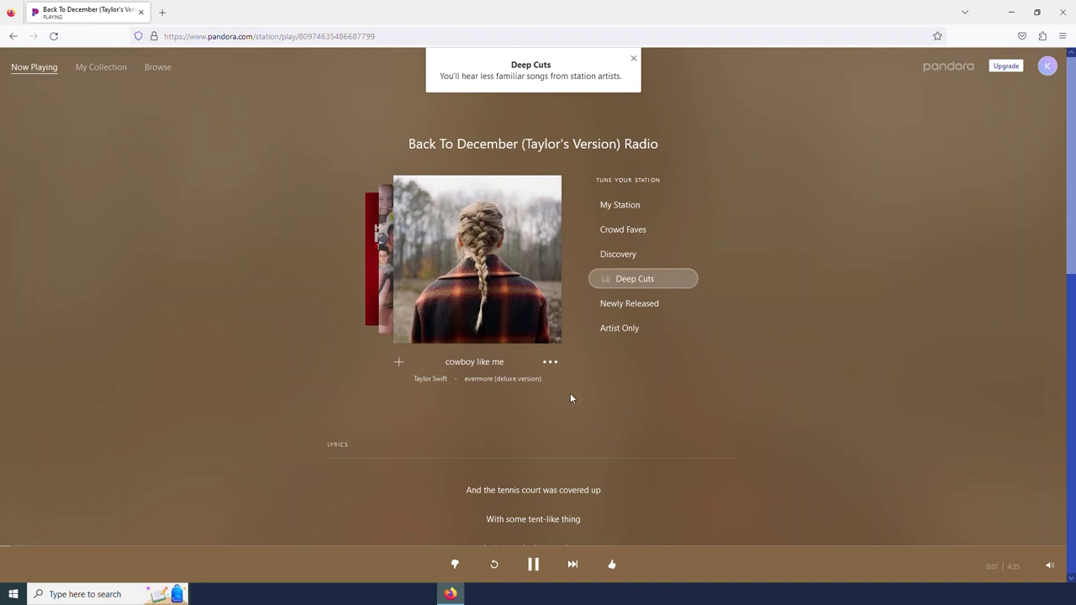
key(space)
click(638, 304)
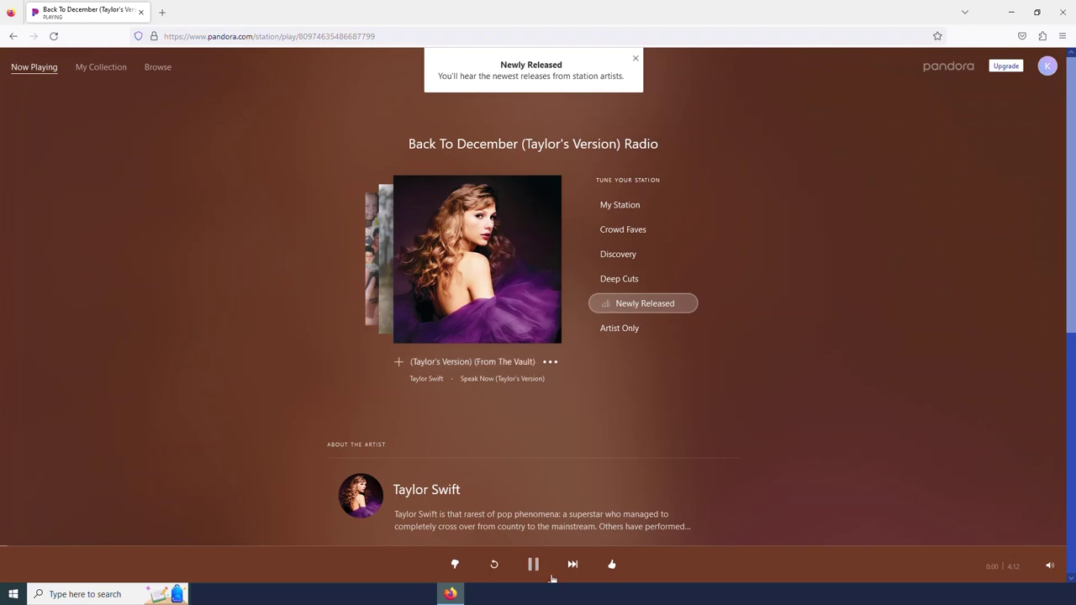
click(632, 331)
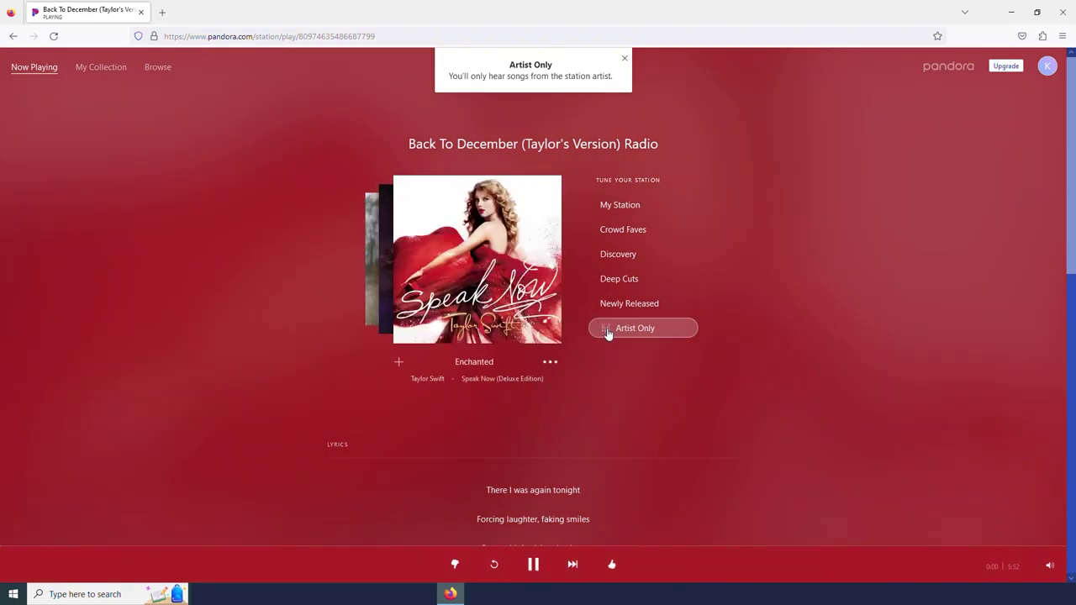
click(573, 563)
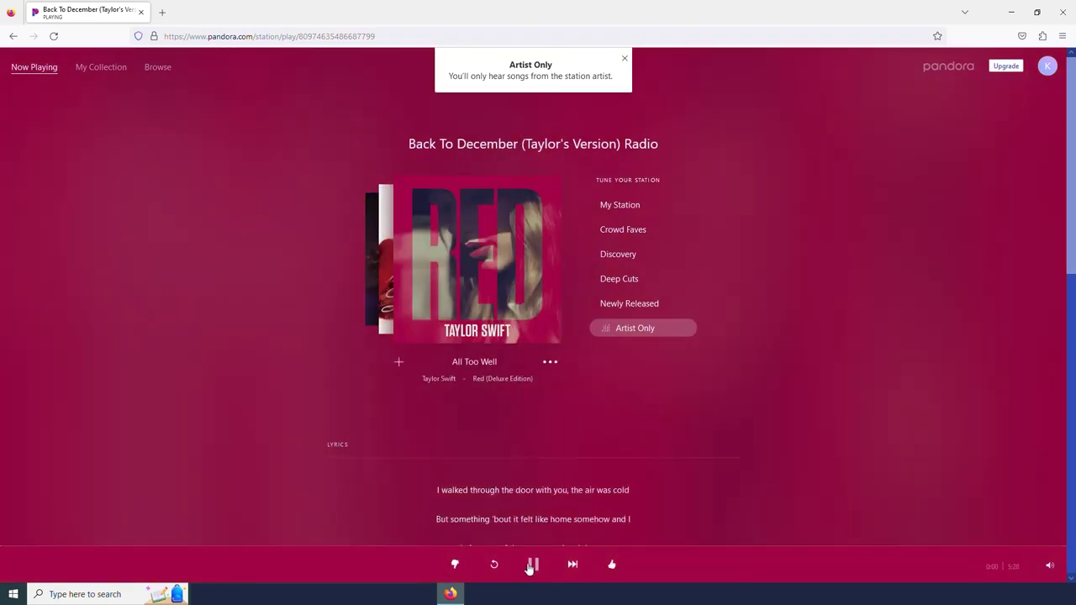
click(531, 566)
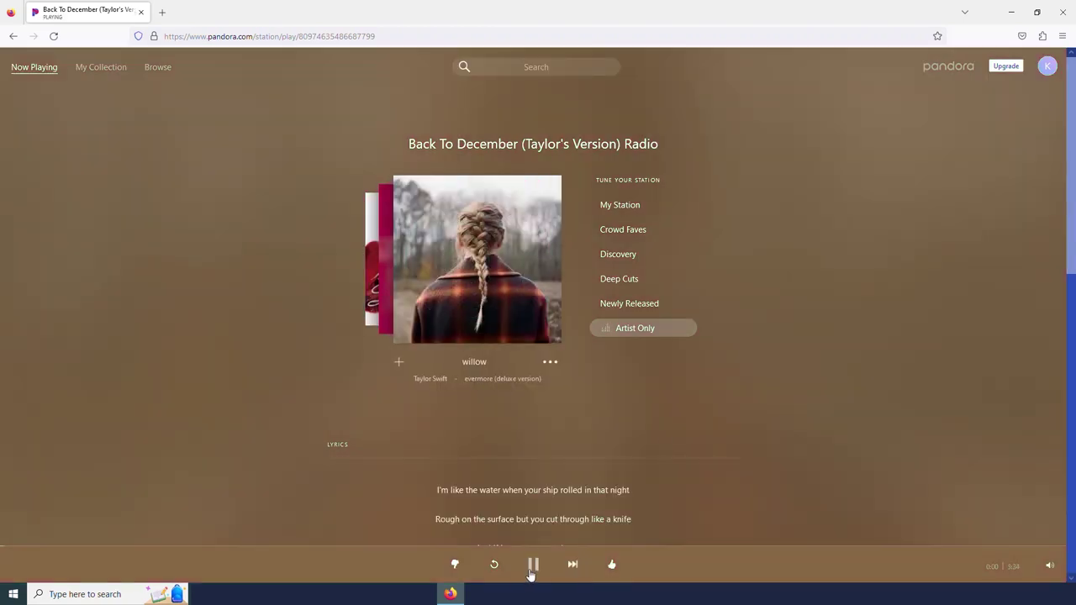
Pause willow and rate it thumbs-up, then thumbs-down.
click(532, 565)
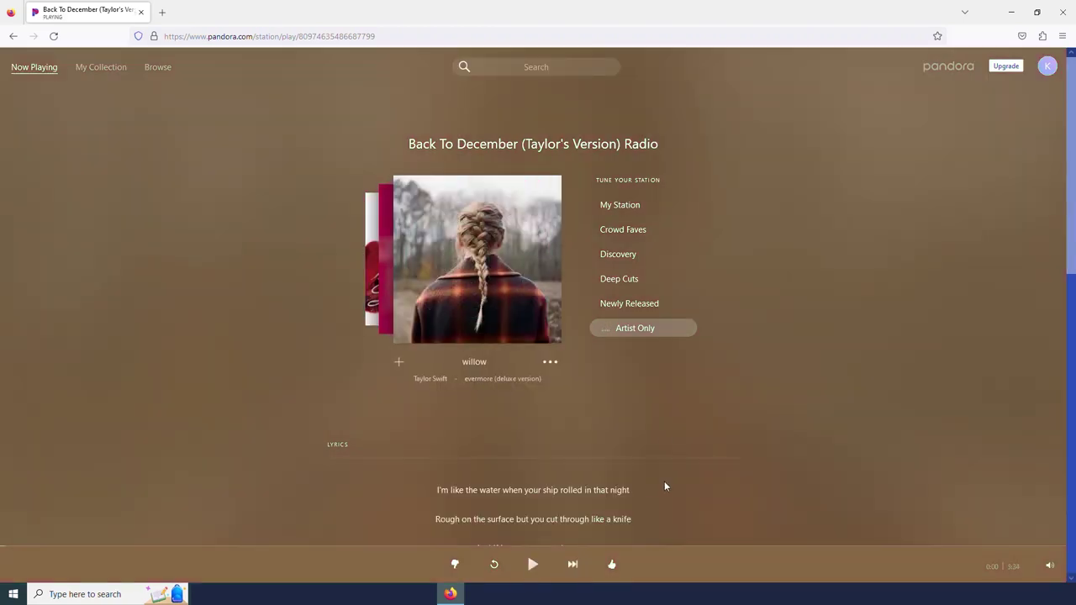
click(610, 563)
click(454, 562)
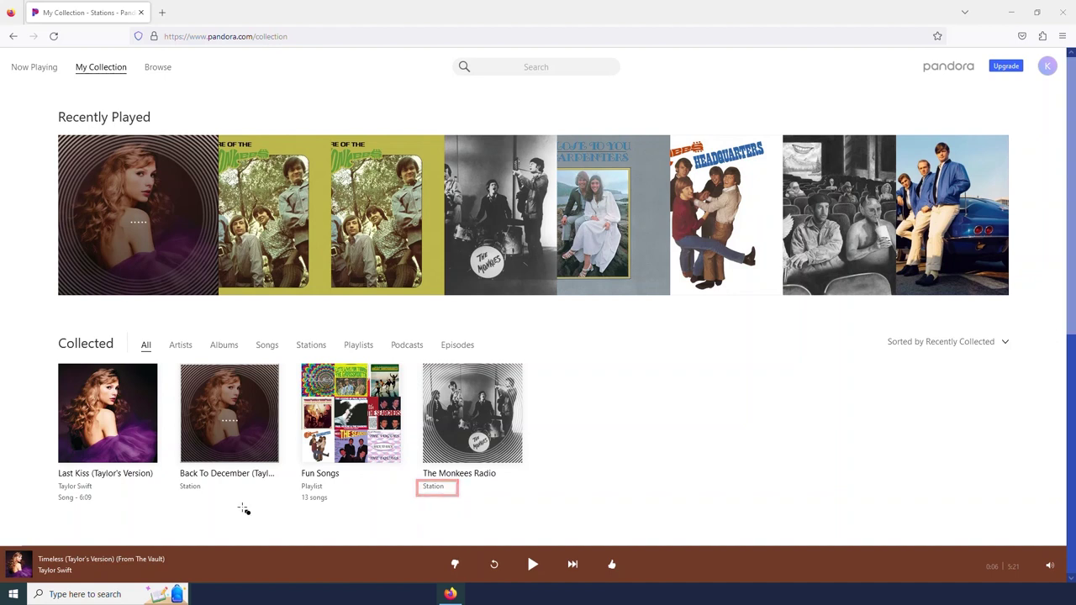
Filter My Collection to stations and start Shuffle Stations playback.
click(311, 345)
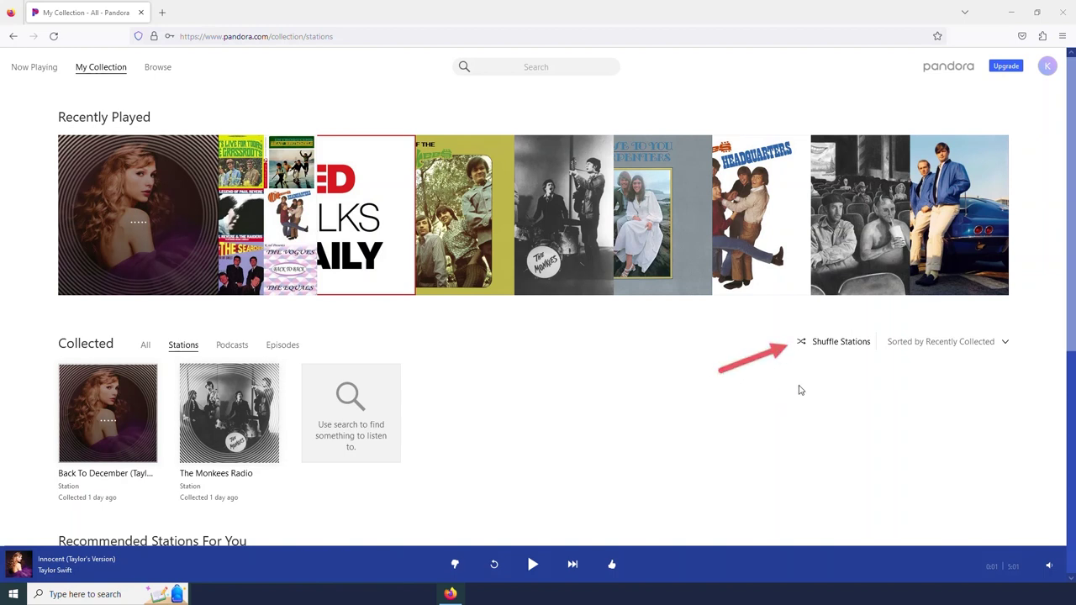
click(827, 348)
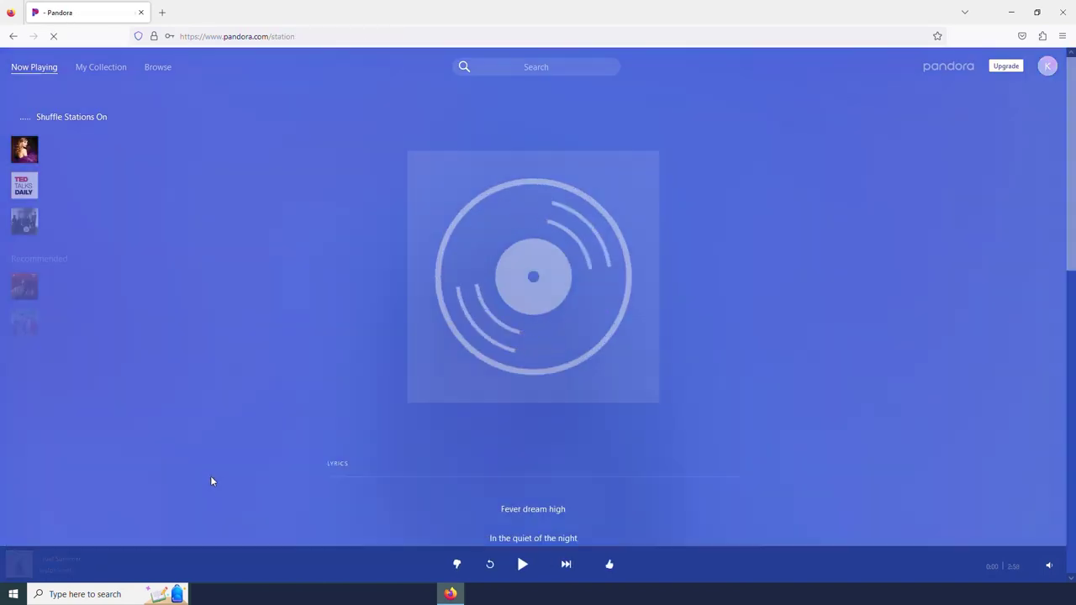
Pause Cruel Summer, skip to a Monkees track, and pause that too.
click(531, 568)
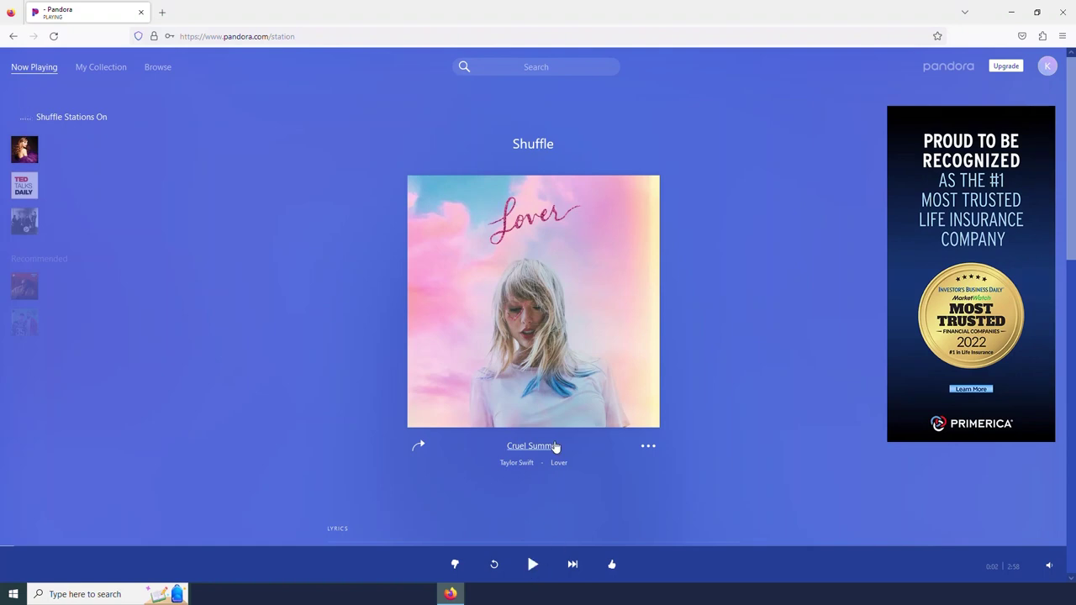
click(574, 565)
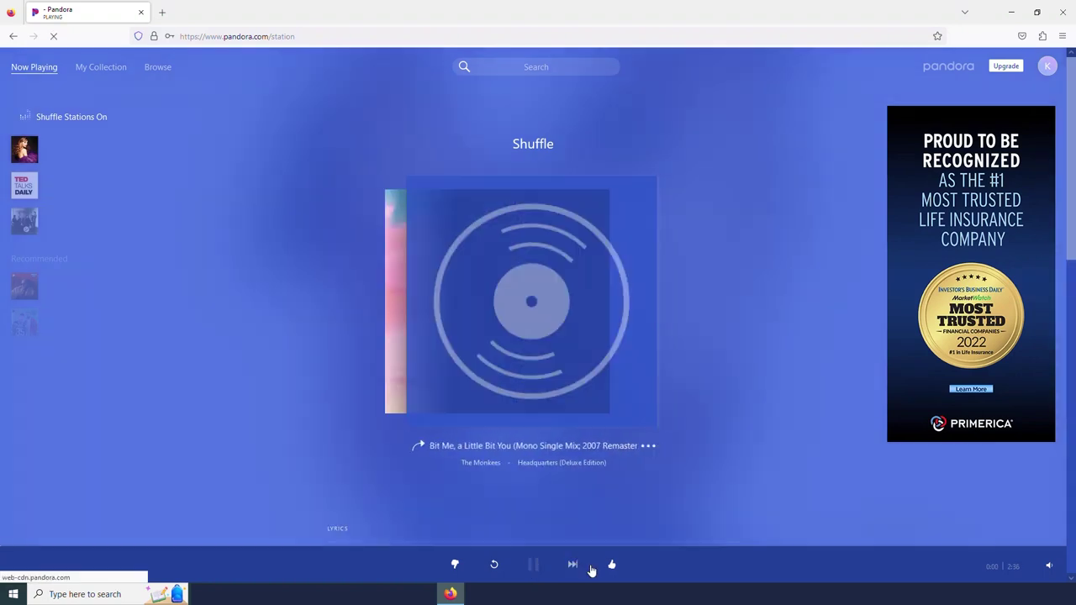
click(532, 564)
click(98, 67)
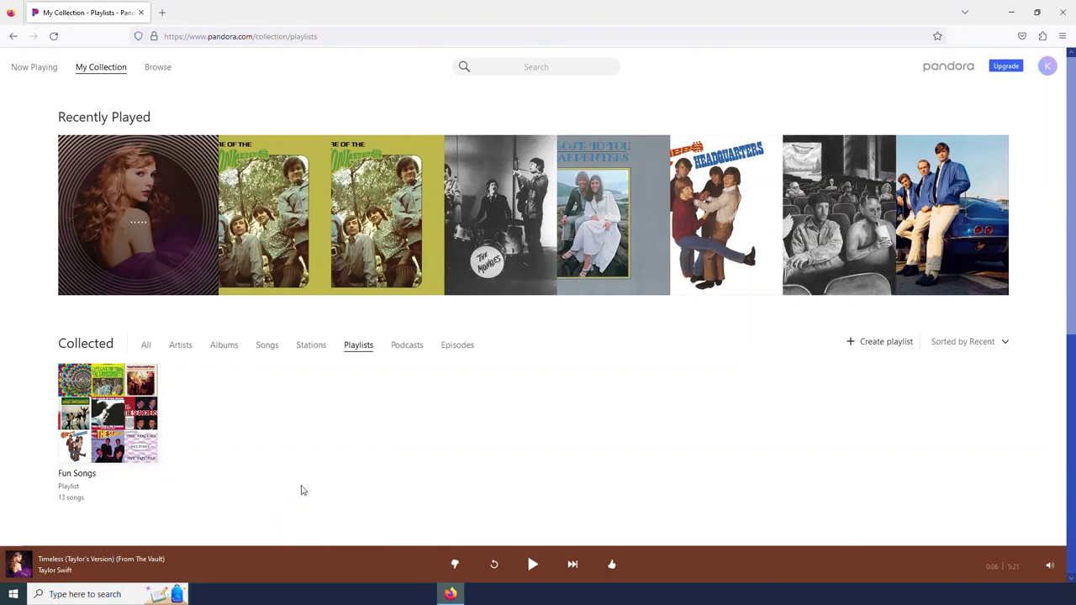
Filter My Collection to podcasts and scroll through recommendations like Dateline NBC.
click(408, 345)
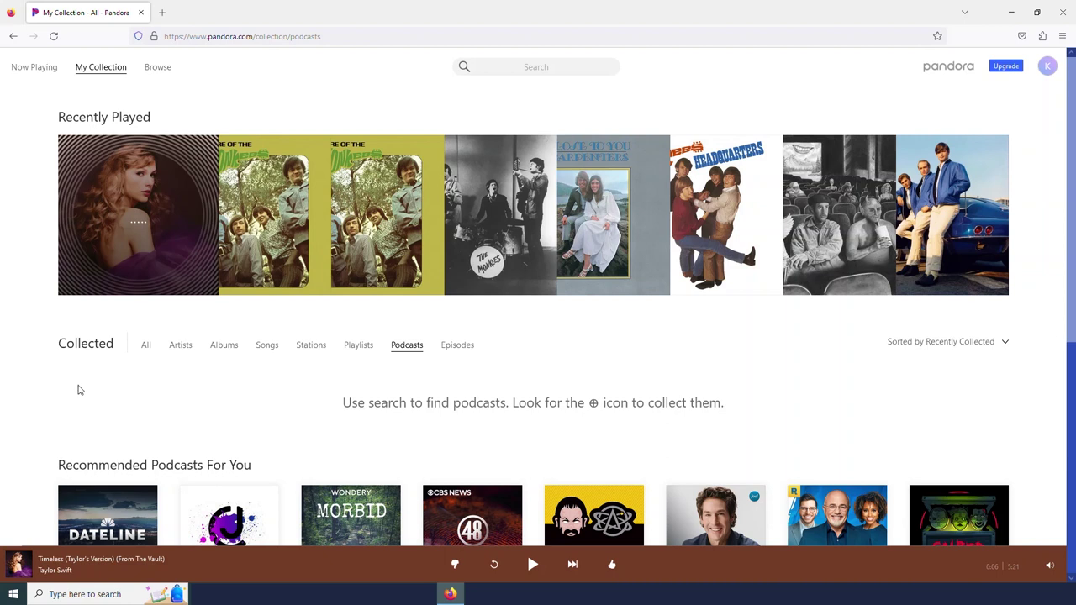
scroll(42, 388, down, 1)
scroll(39, 388, down, 1)
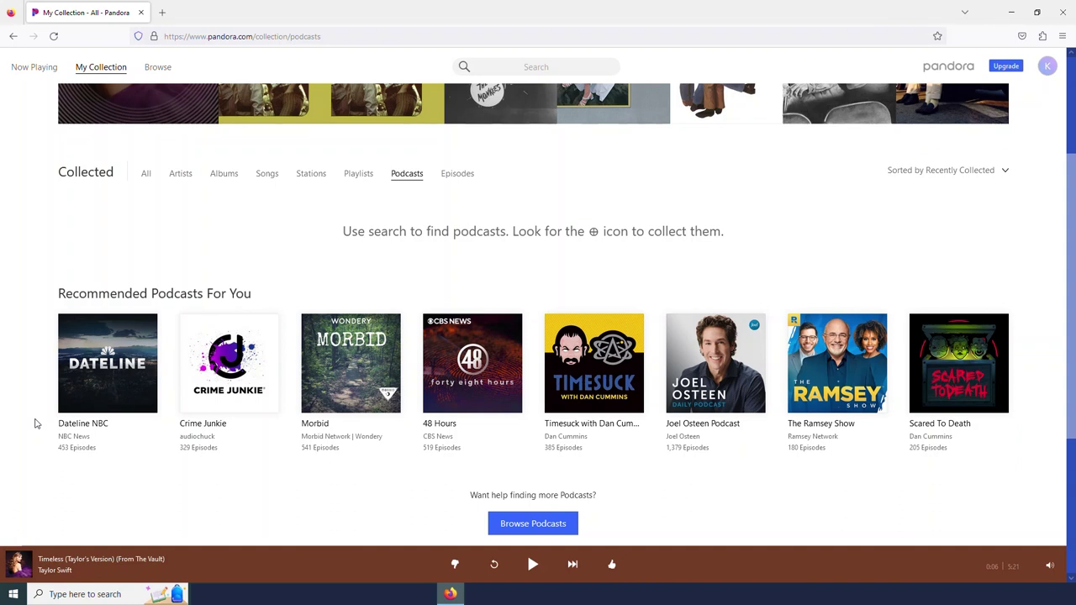
scroll(67, 402, up, 2)
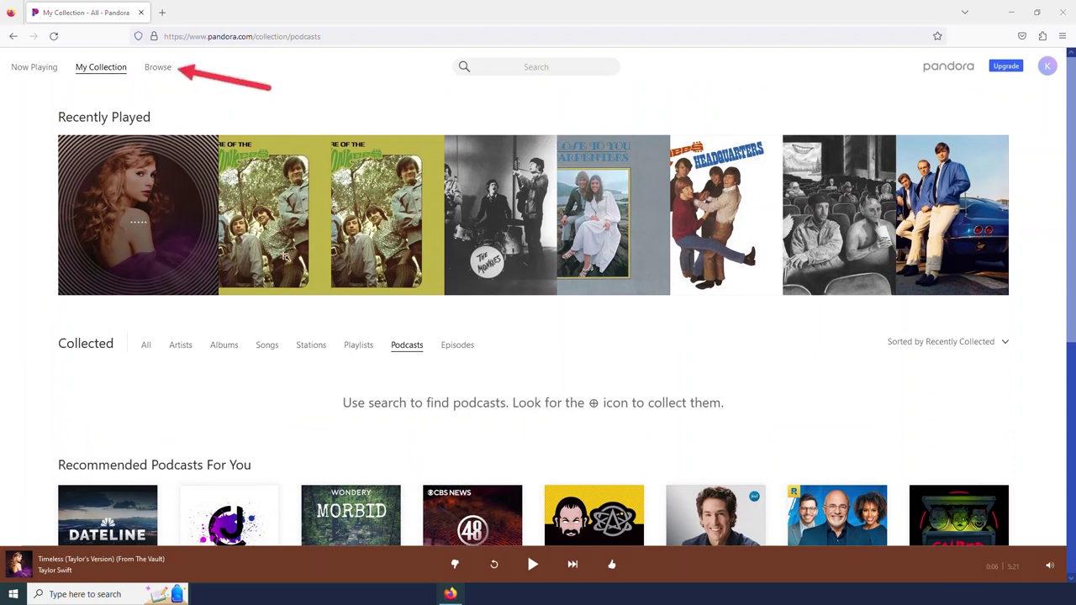
On Browse, scroll to Recommended Podcasts and open the TED Talks Daily podcast.
click(158, 69)
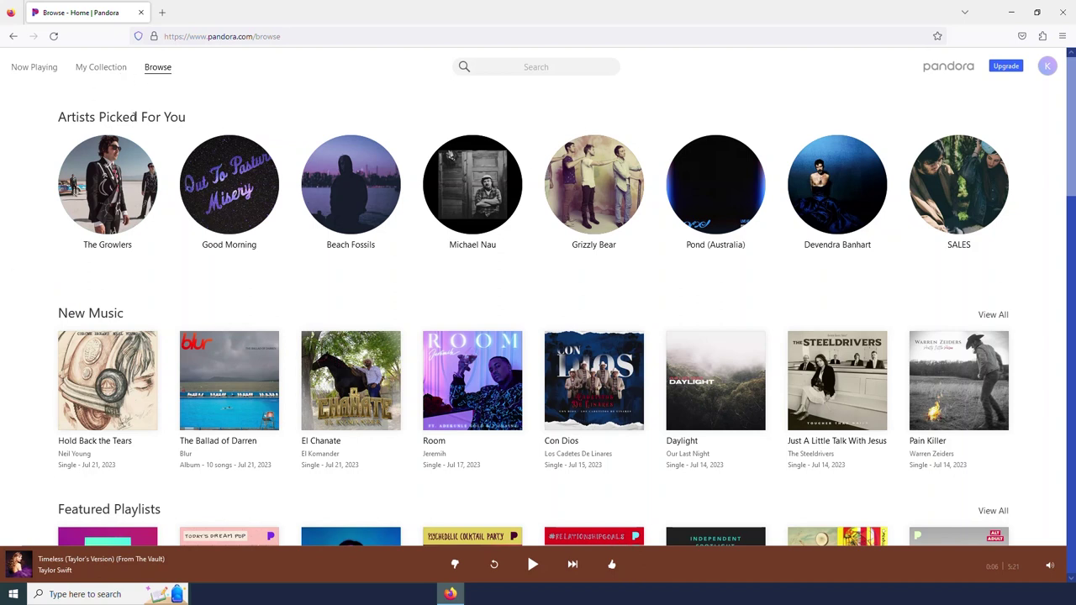
scroll(3, 221, down, 2)
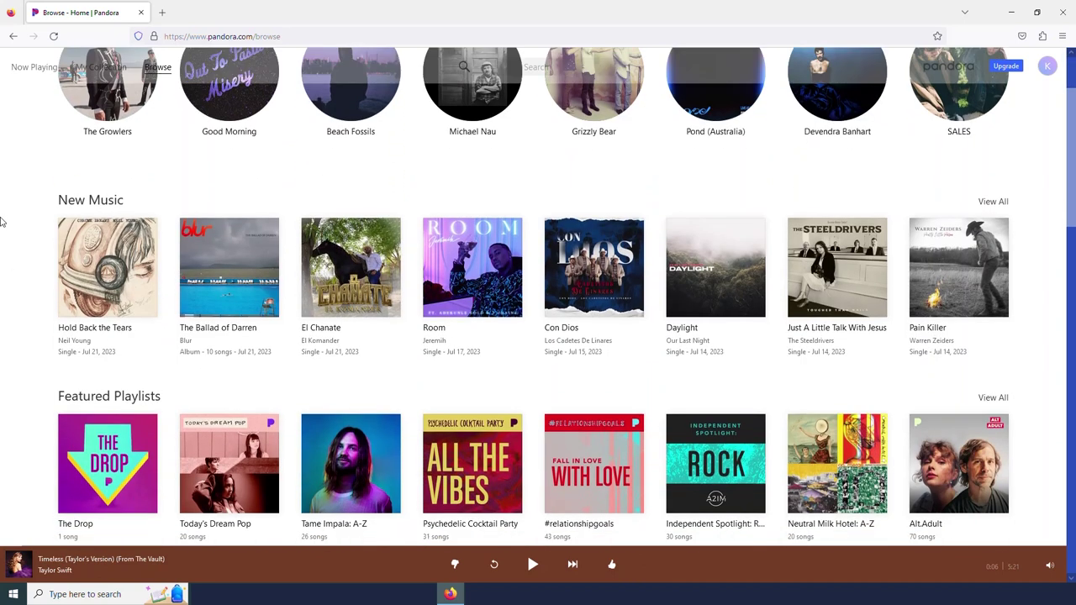
scroll(2, 221, down, 5)
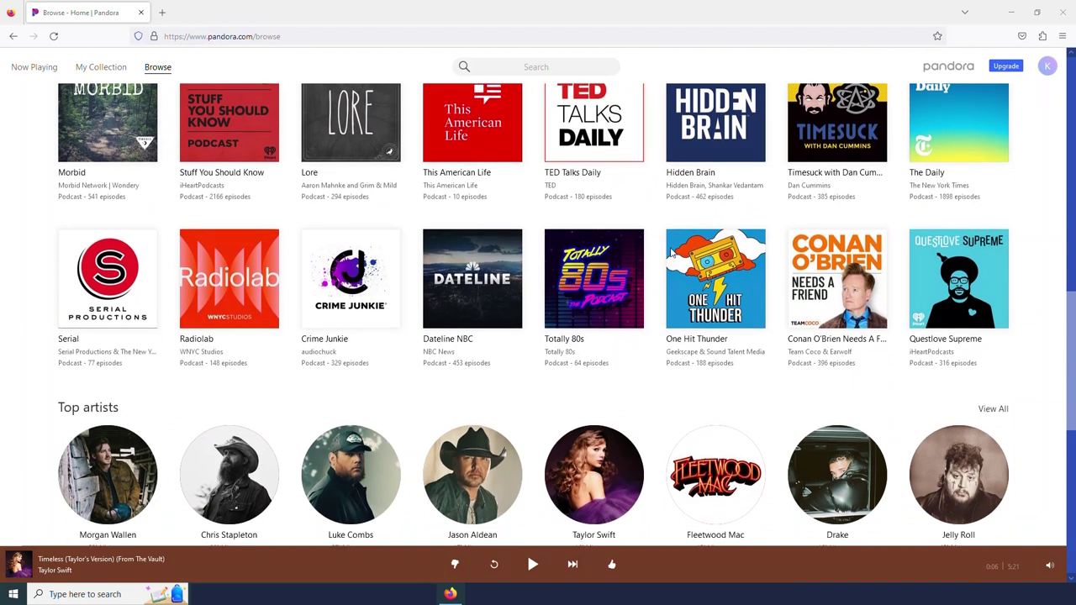
scroll(670, 254, up, 1)
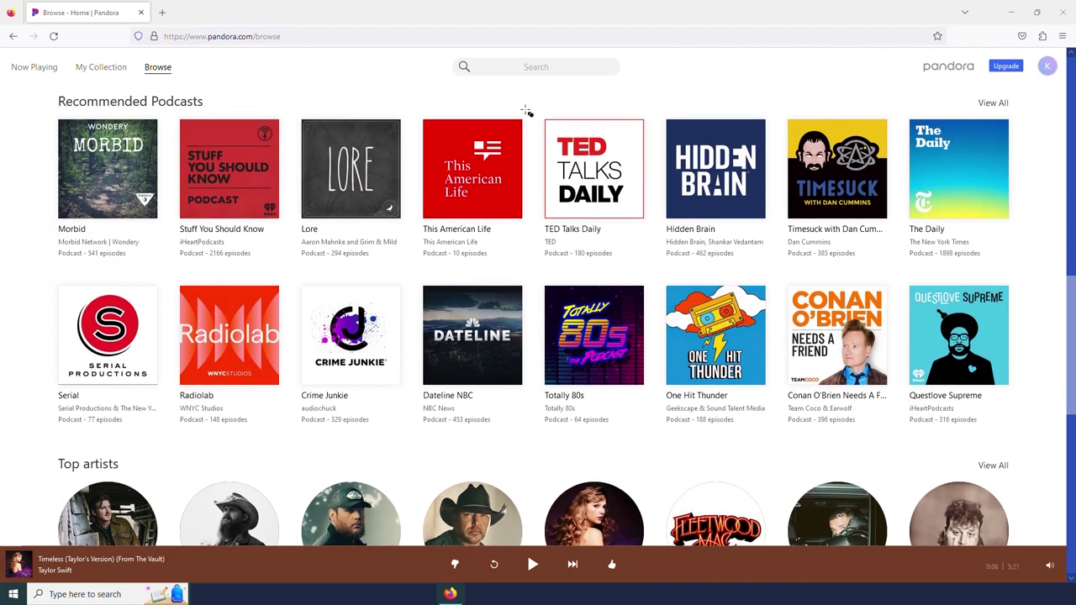
mouse_move(529, 107)
mouse_down()
mouse_move(539, 139)
mouse_move(660, 270)
mouse_up()
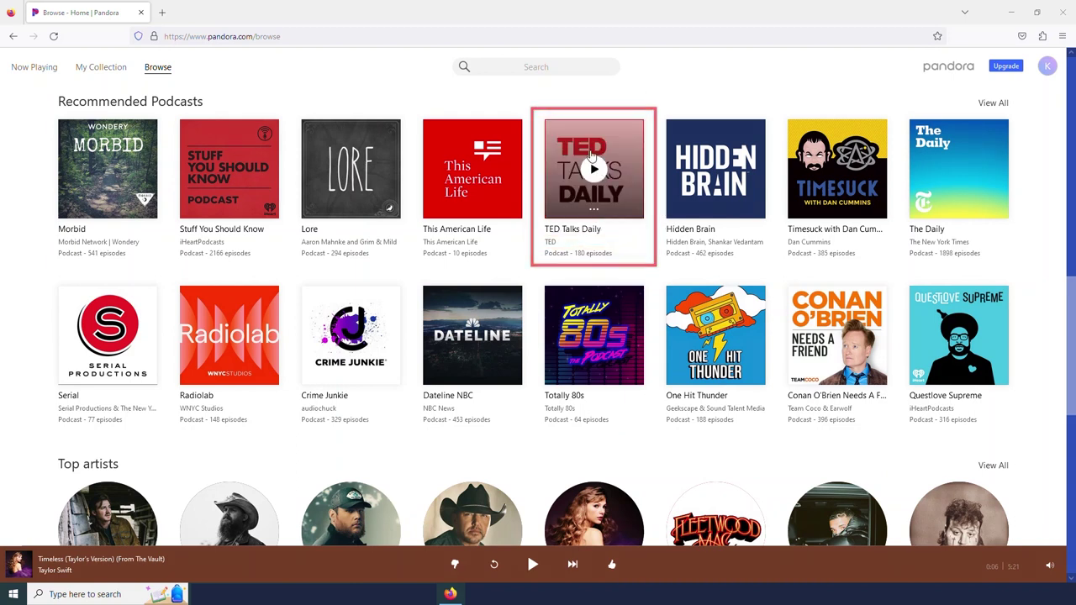
click(579, 227)
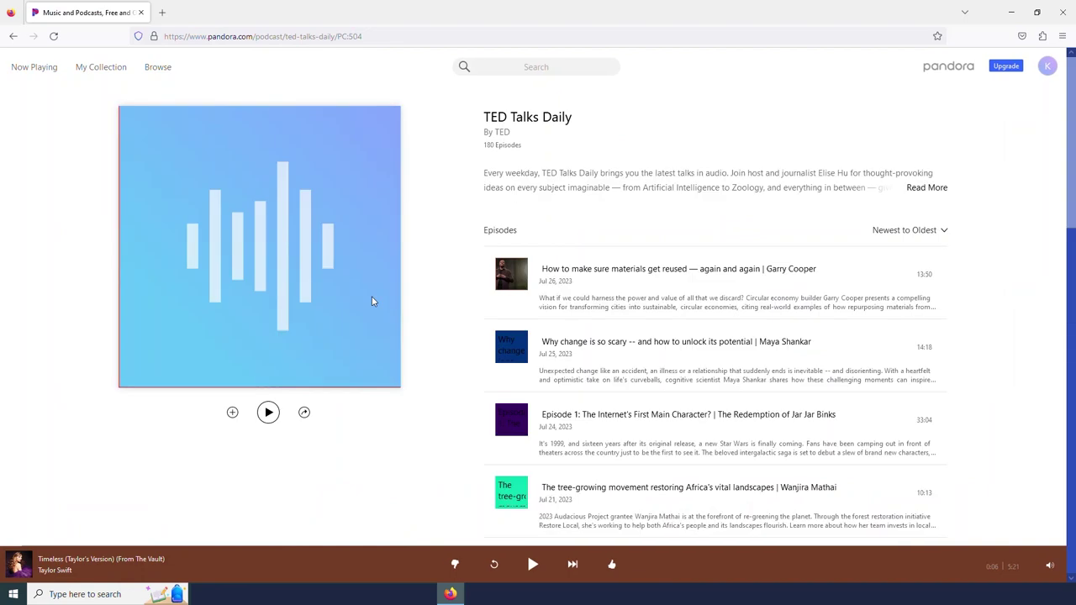
Briefly play then pause TED Talks Daily, and collect its newest episode about reusing materials.
click(268, 413)
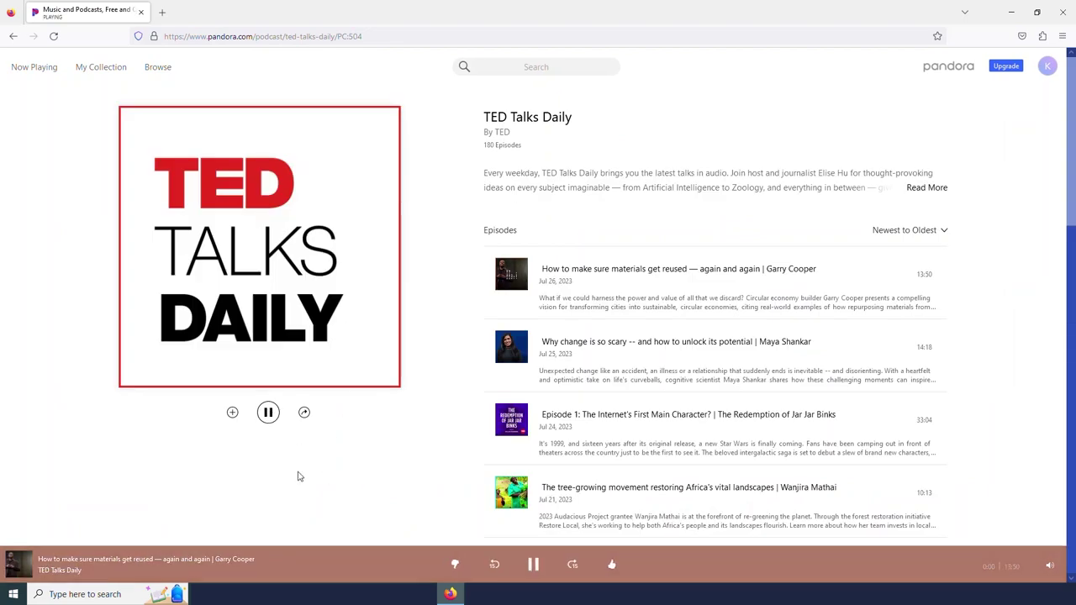
click(268, 412)
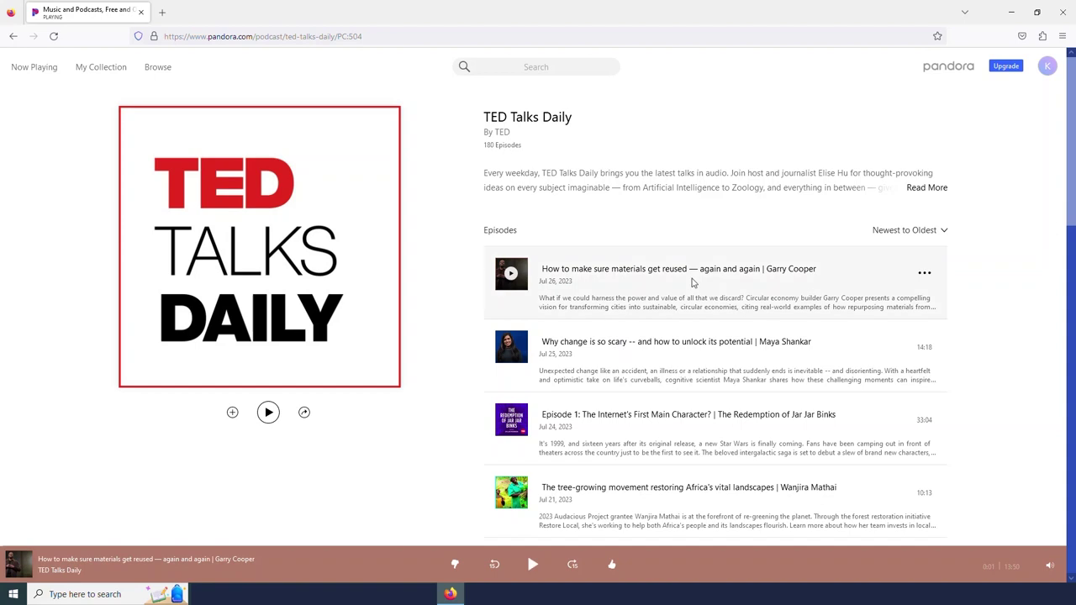
click(924, 272)
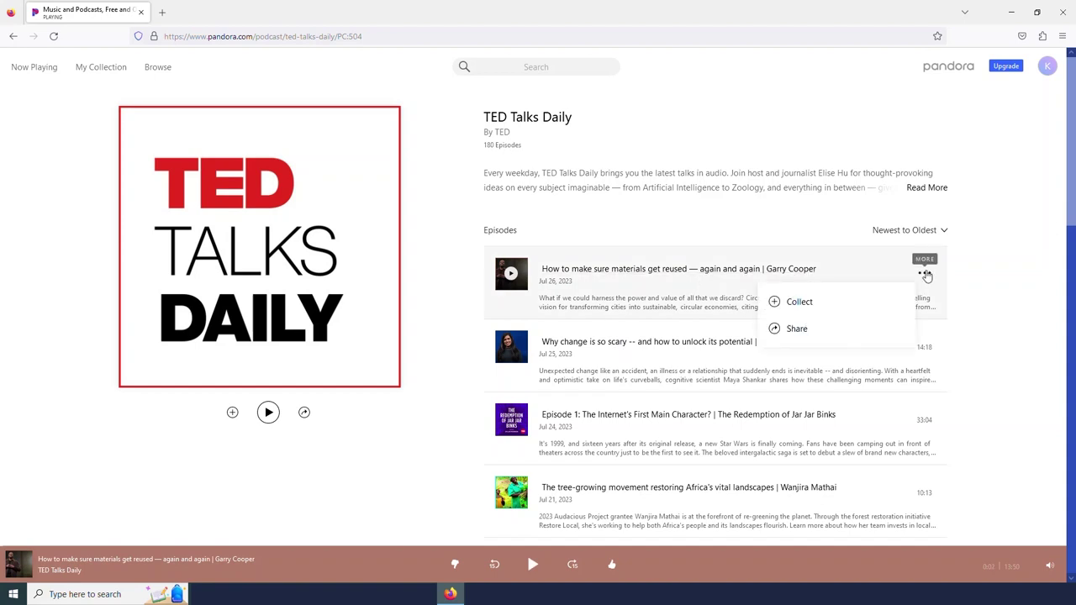
click(796, 303)
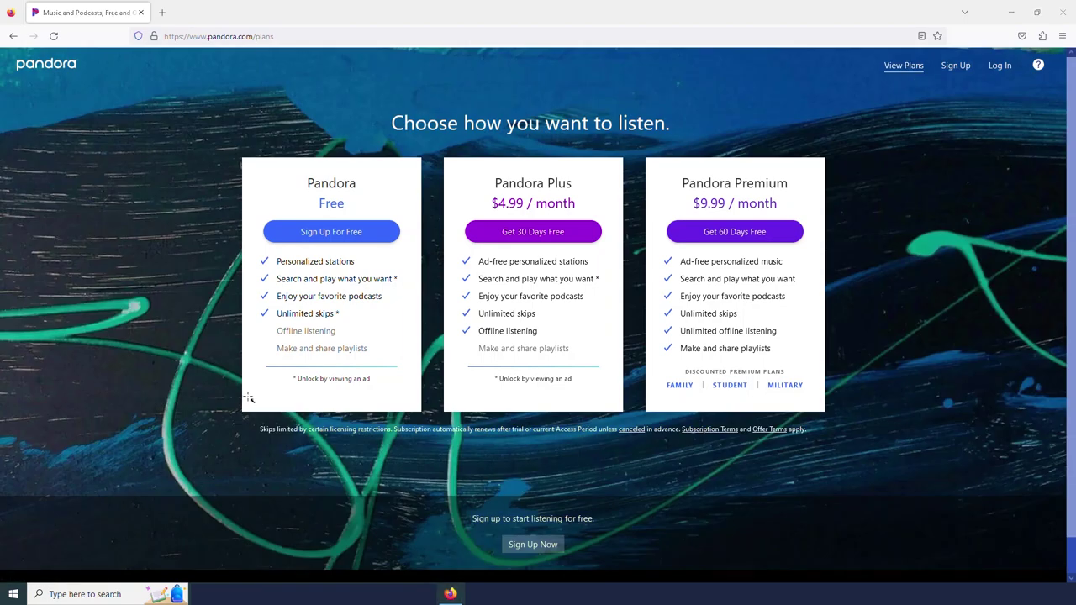
Show My Collection with the newly collected TED Talks Daily episode on reusing materials.
mouse_move(232, 150)
mouse_down()
mouse_move(269, 257)
mouse_move(413, 443)
mouse_move(430, 419)
mouse_up()
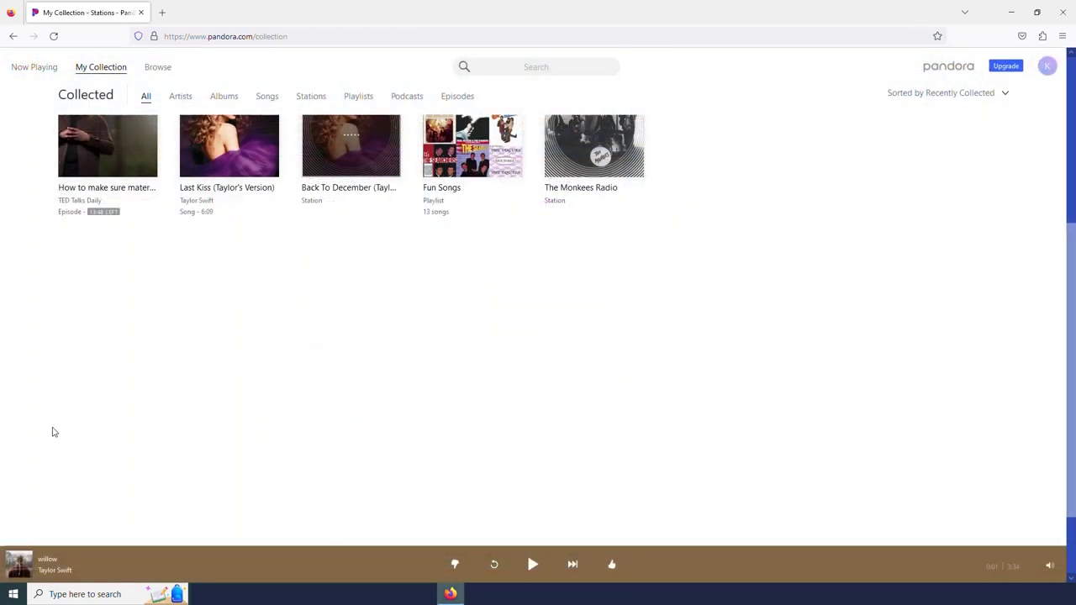
scroll(38, 438, up, 3)
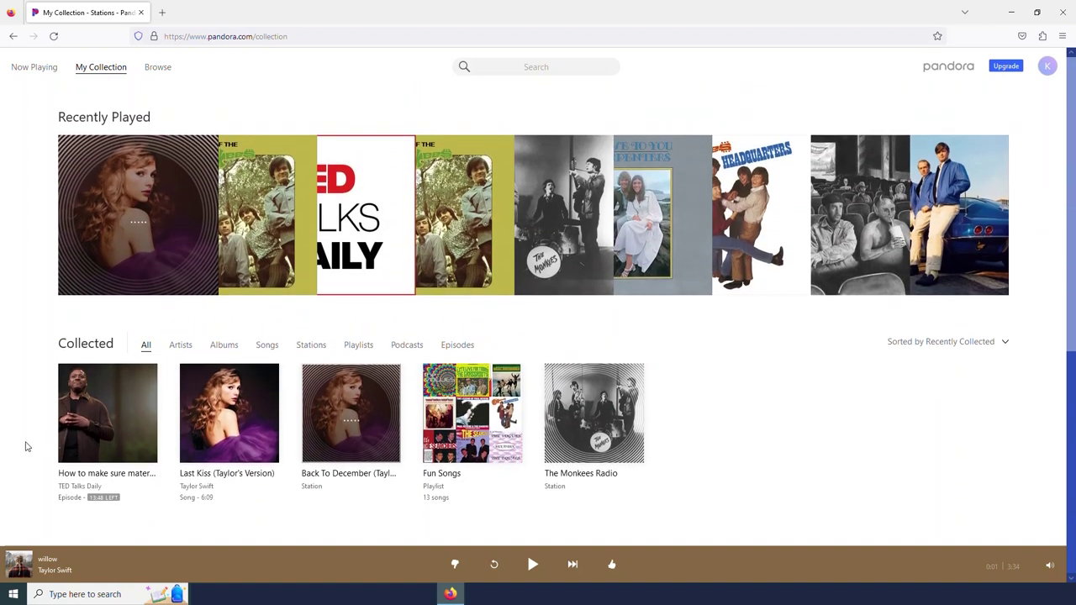